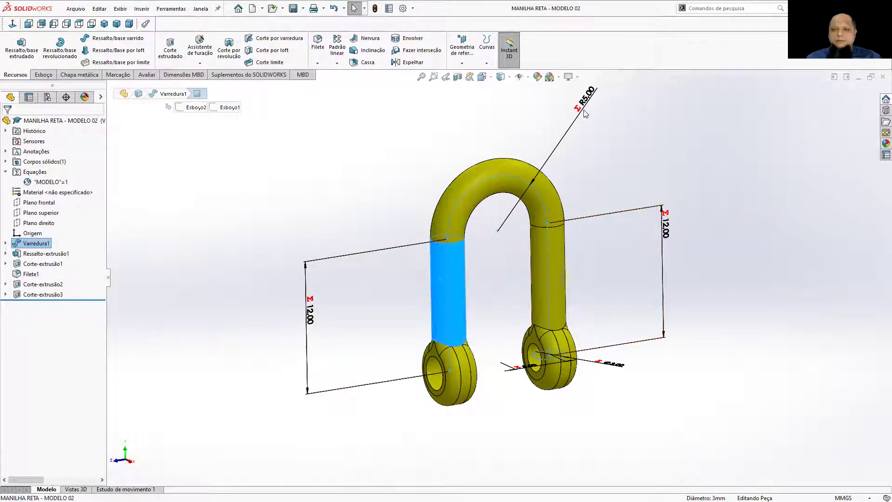
click(566, 375)
middle_drag(611, 452, 592, 314)
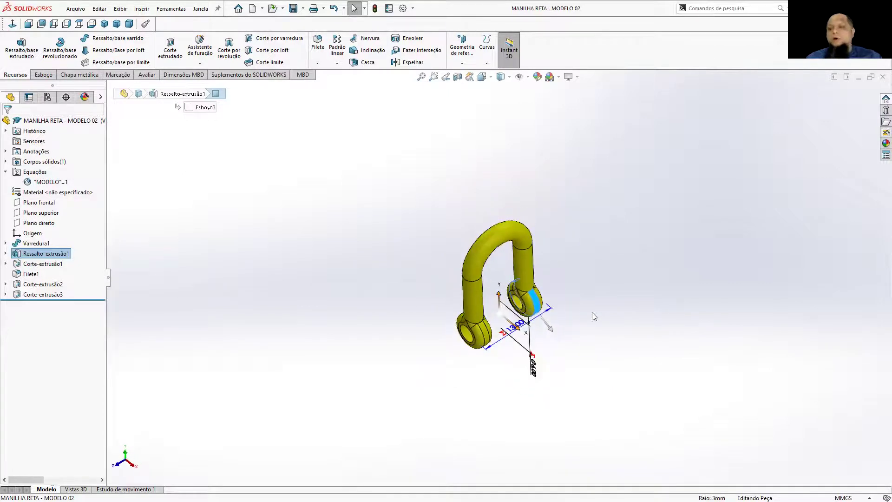
click(356, 191)
- Set the global variable MODELO to 2 in the shackle body's equations and apply the change
right_click(39, 173)
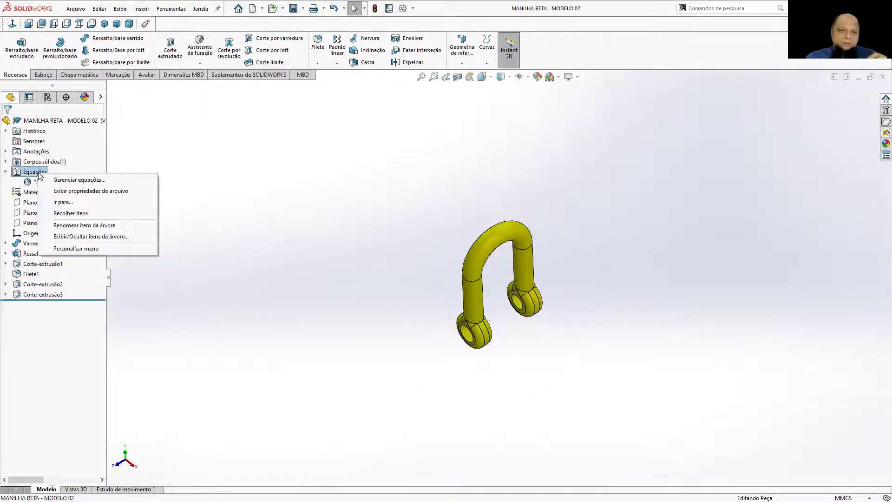
click(64, 182)
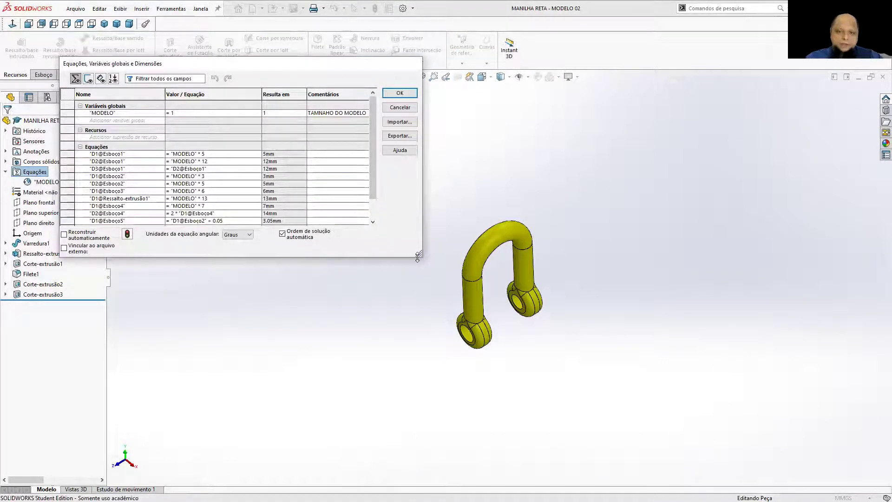
drag(418, 257, 420, 324)
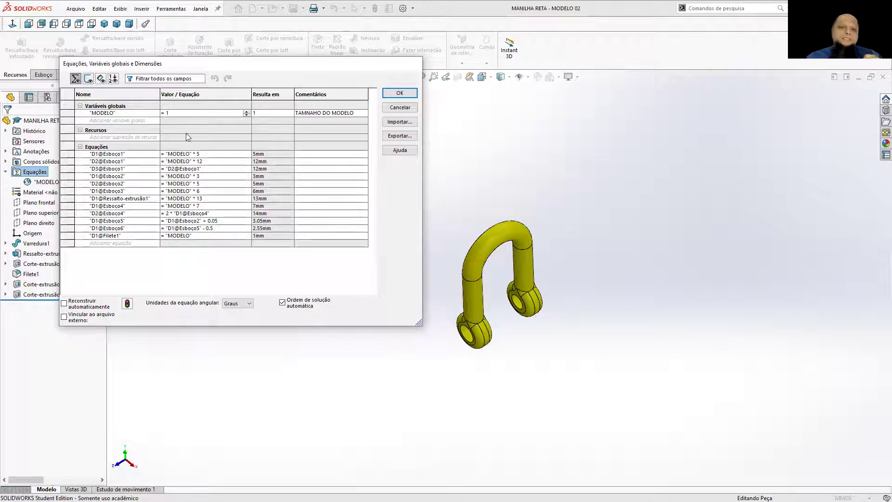
key(BackSpace)
text(2)
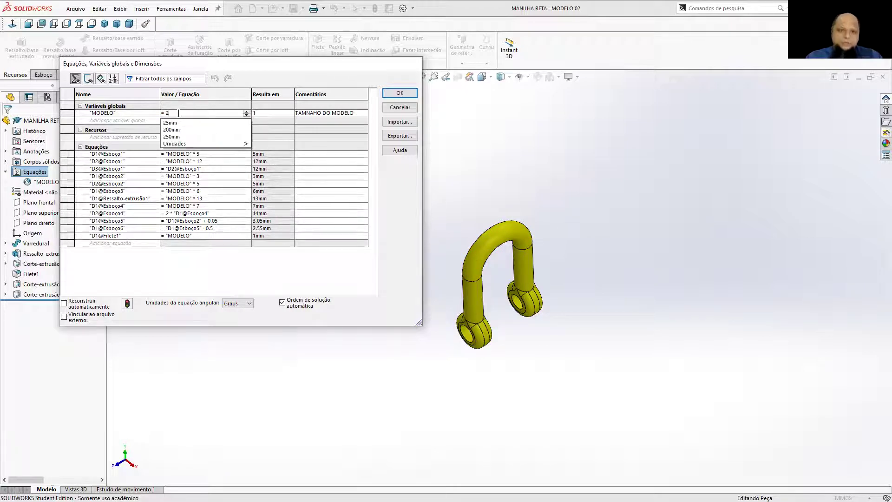
key(Tab)
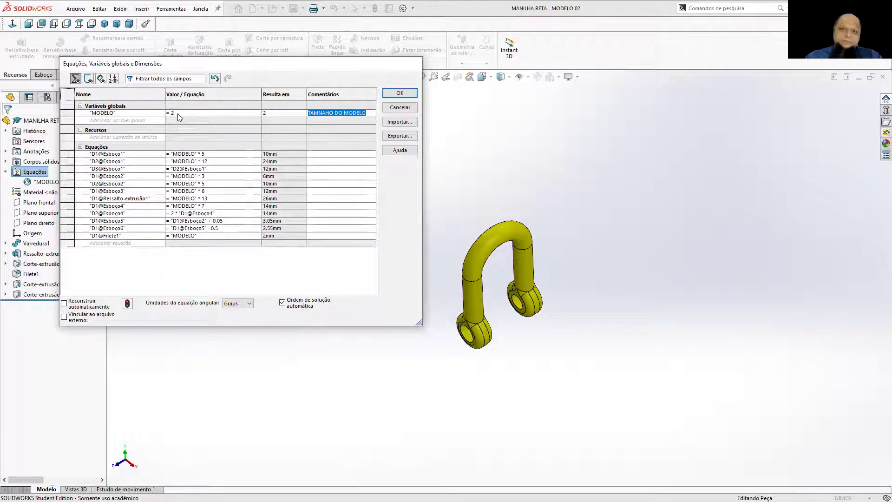
click(385, 93)
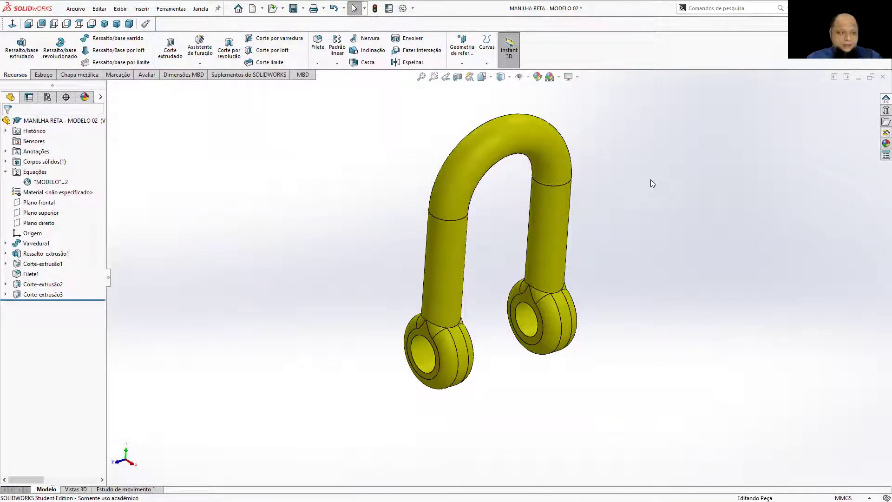
- Switch to the shackle assembly, rebuild it with the changed body, and view the whole assembly with its pin
key(ctrl+Tab)
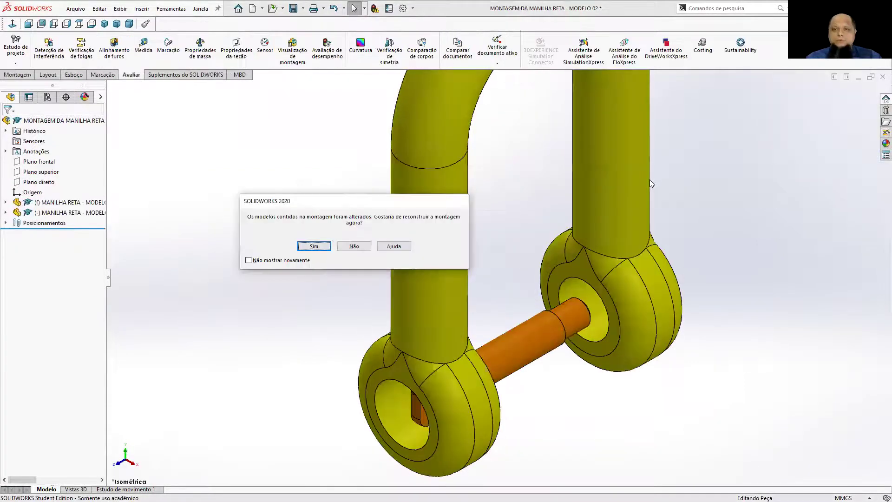
key(Return)
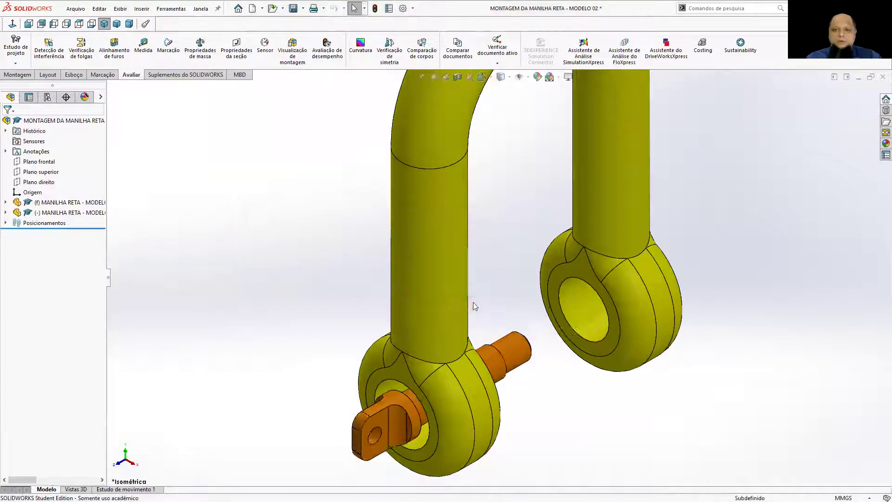
scroll(513, 282, up, 5)
middle_drag(513, 282, 504, 243)
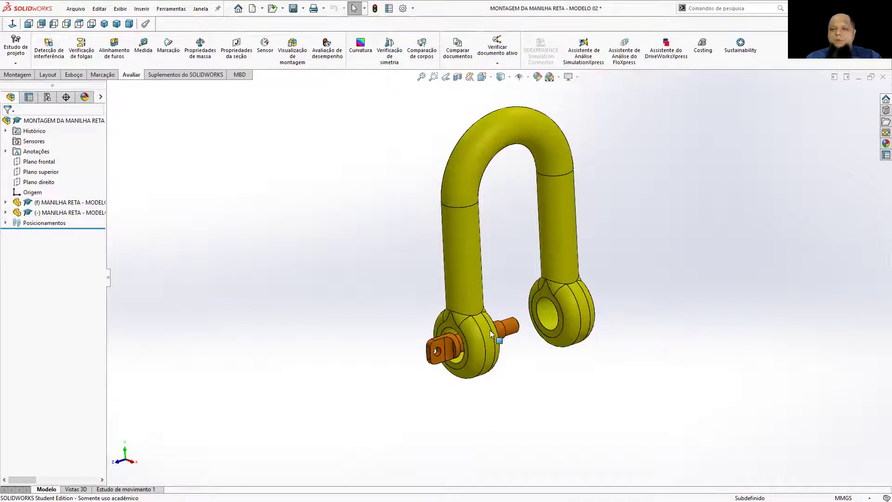
middle_drag(524, 301, 521, 274)
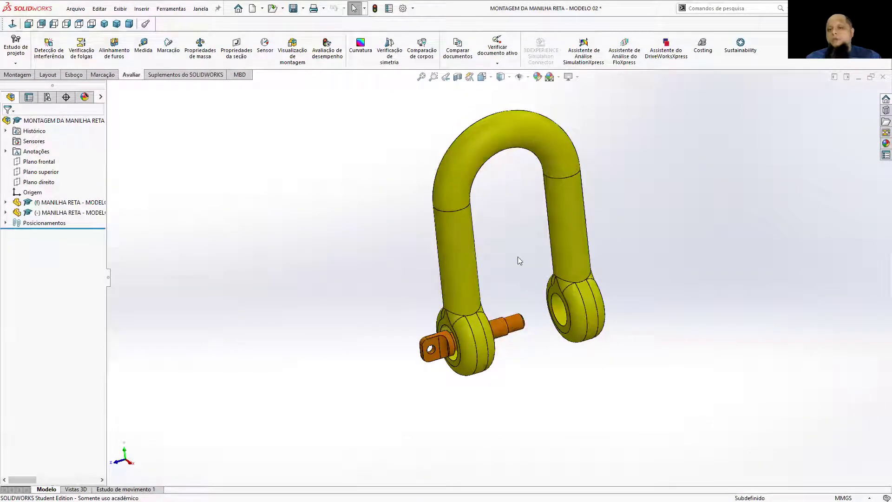
- Open the threaded pin part MANILHA RETA - MODELO 02 - PINO ROSCADO and set its global variable MODELO to 2
key(ctrl+Tab)
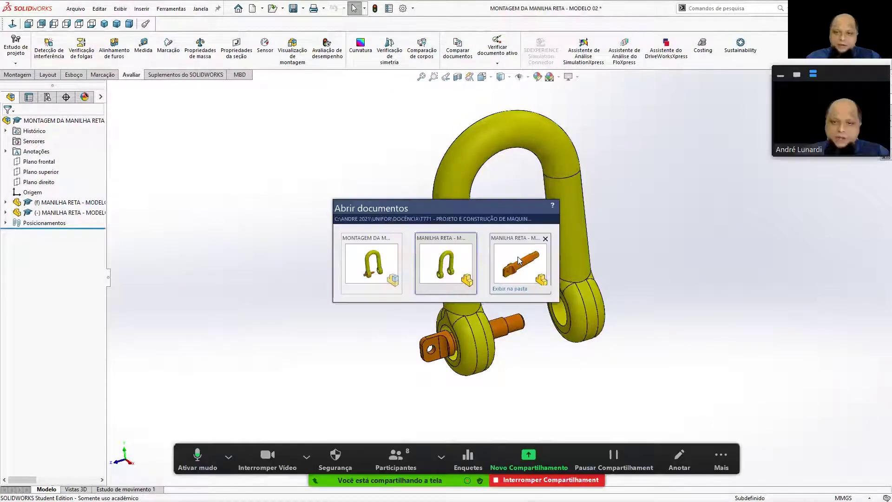
click(519, 262)
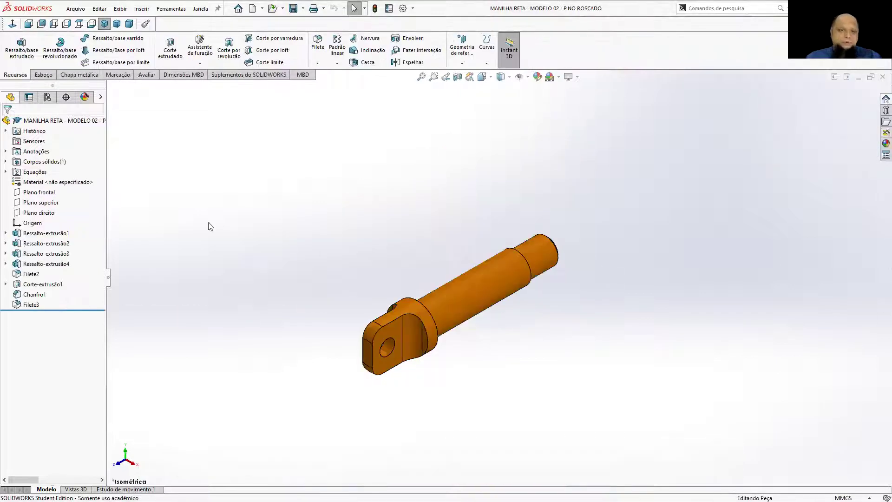
right_click(39, 173)
click(154, 182)
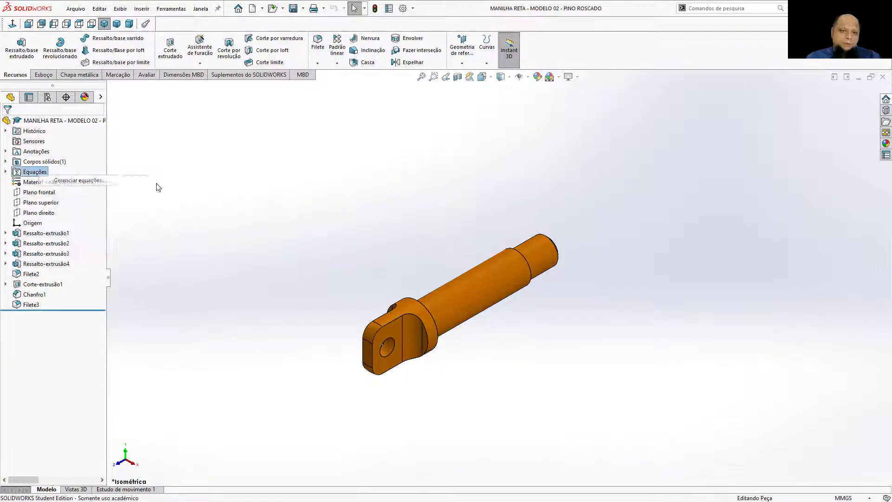
click(176, 114)
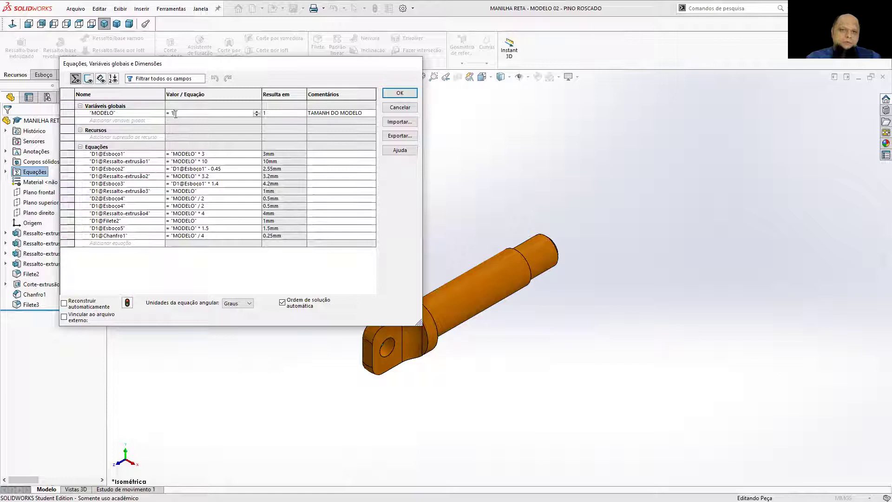
key(BackSpace)
text(2)
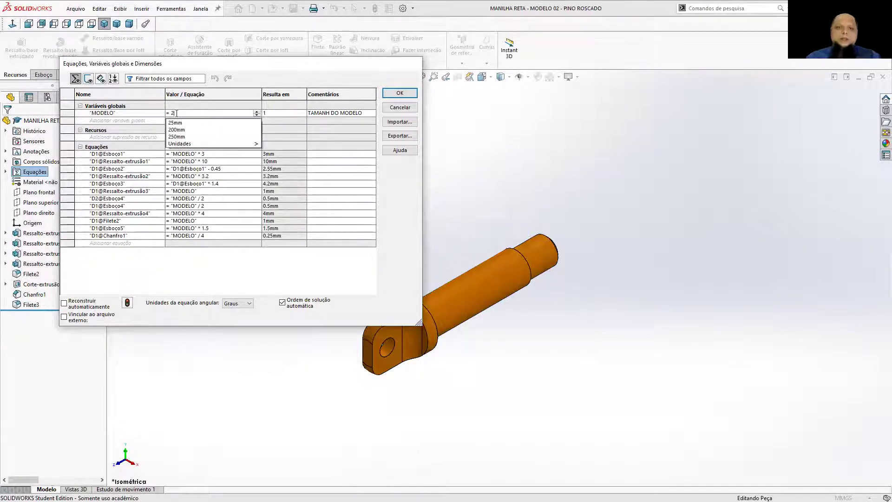
click(393, 93)
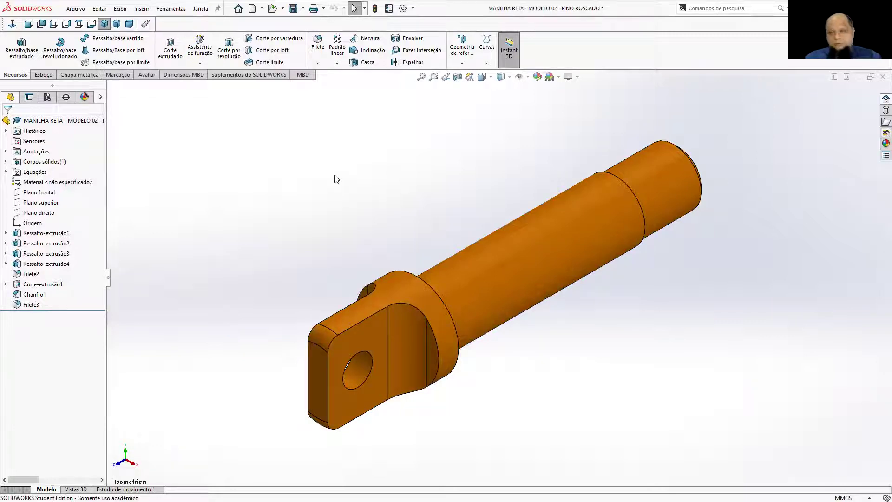
- Return to the shackle assembly and rebuild it with the resized pin
key(ctrl+Tab)
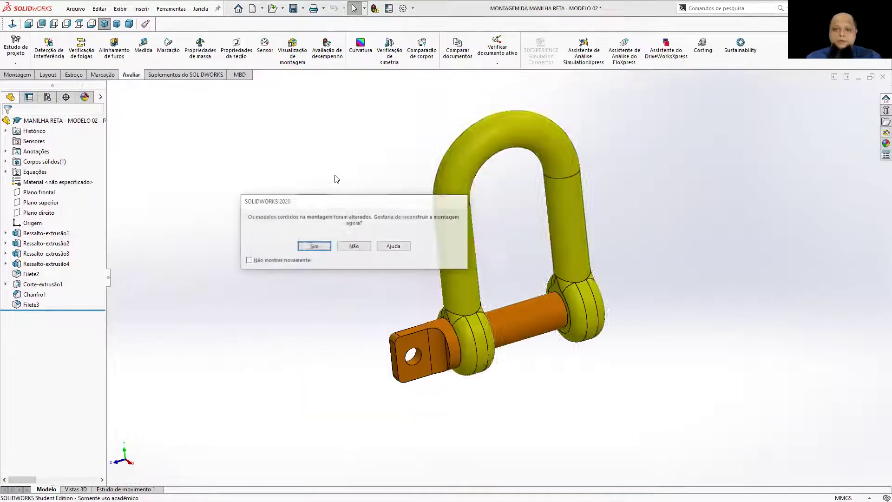
click(314, 247)
middle_drag(484, 297, 602, 269)
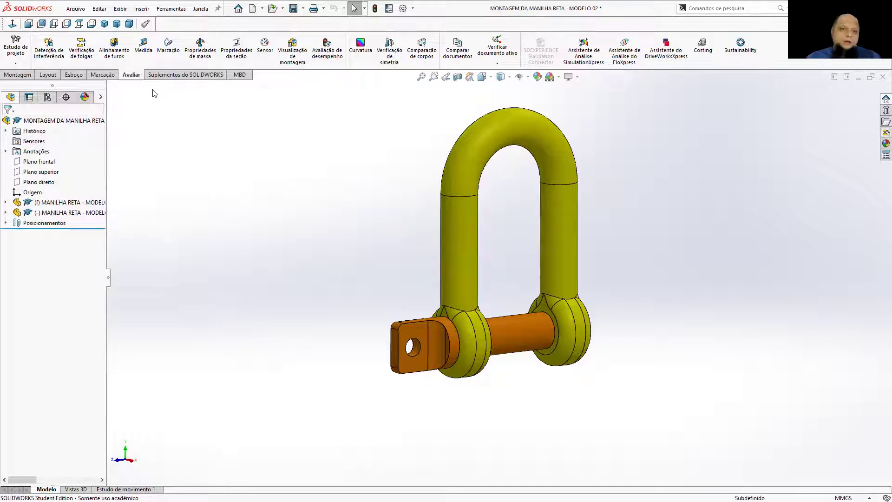
- Check the mass properties of the complete shackle assembly
middle_drag(430, 204, 432, 227)
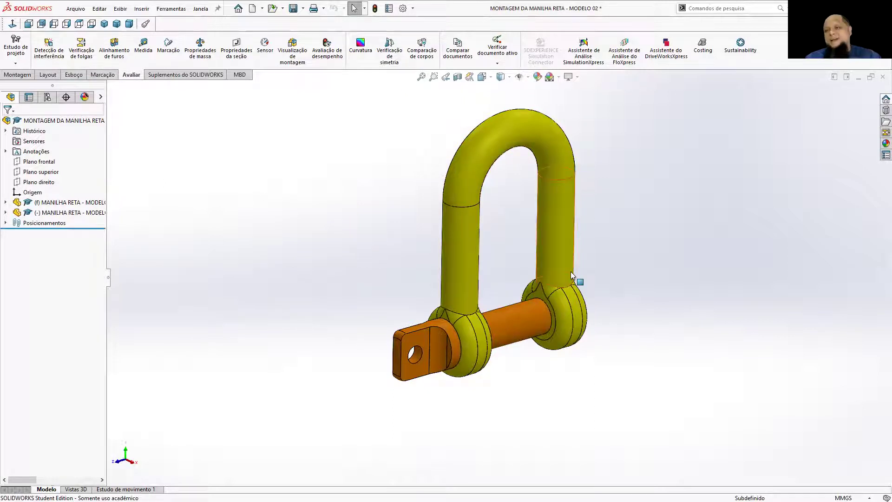
click(199, 48)
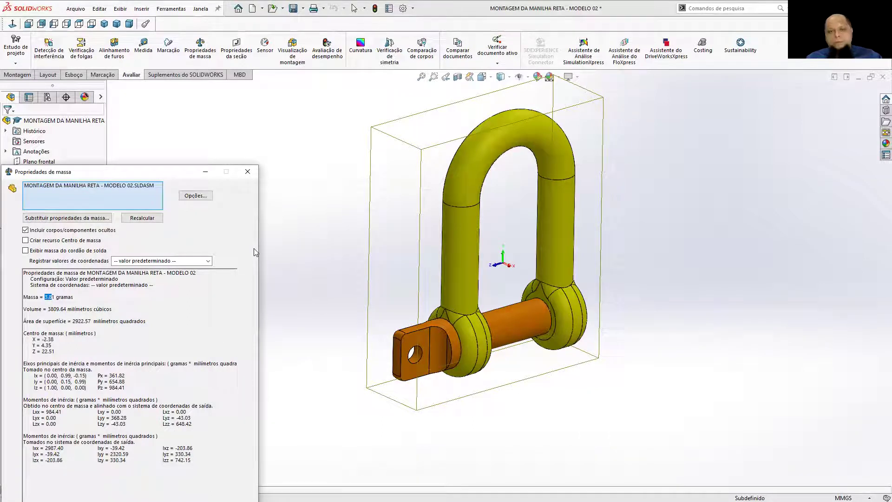
click(248, 173)
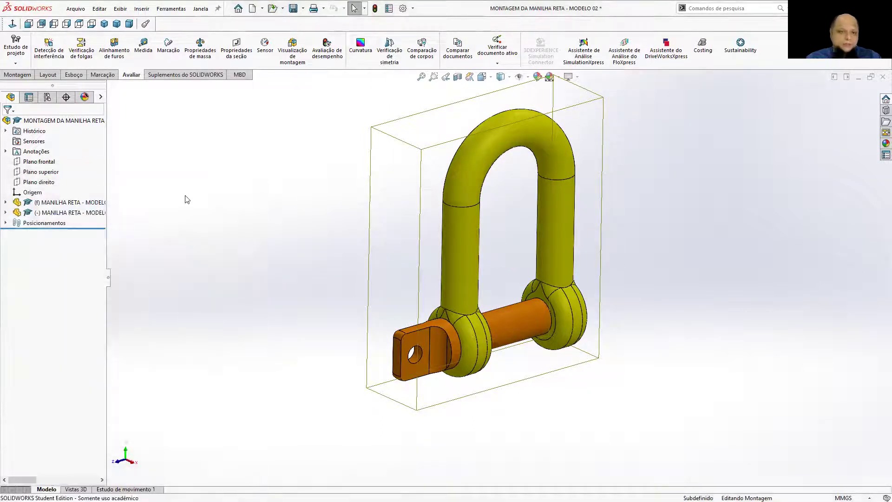
- Switch to the shackle body part MANILHA RETA - MODELO 02 and assign it the steel material AISI 1020
key(ctrl+Tab)
key(ctrl+Tab)
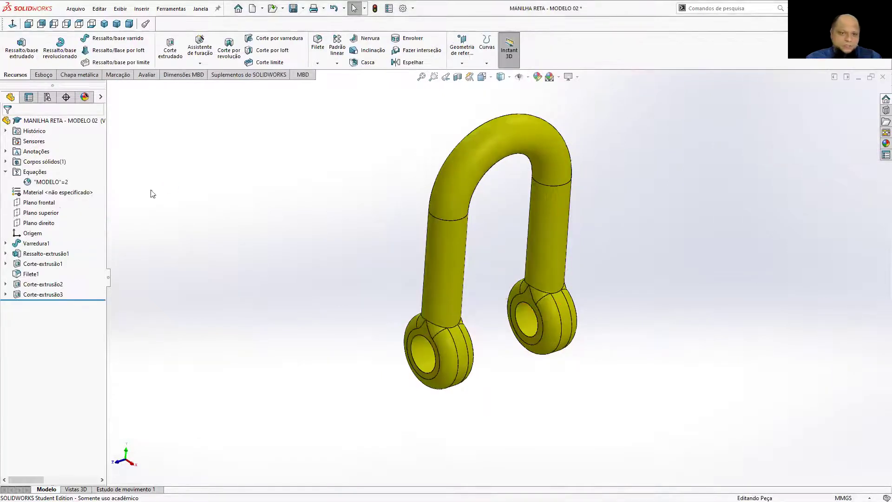
right_click(46, 192)
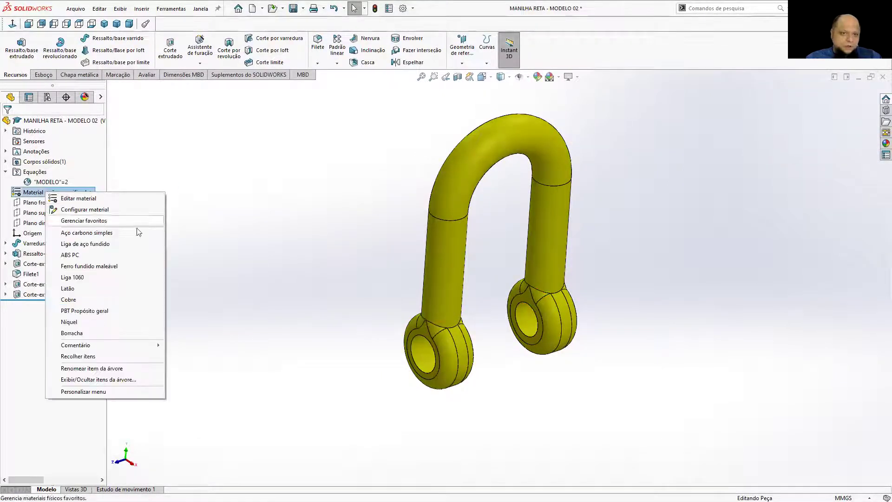
click(101, 200)
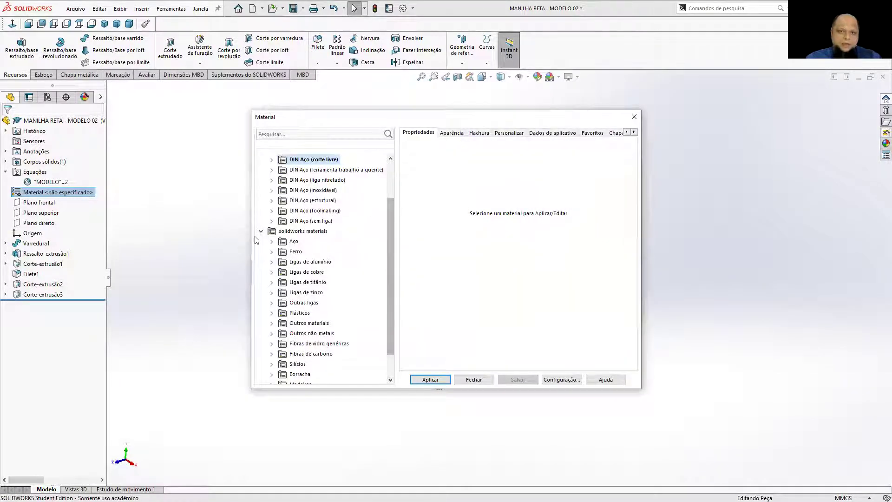
click(272, 242)
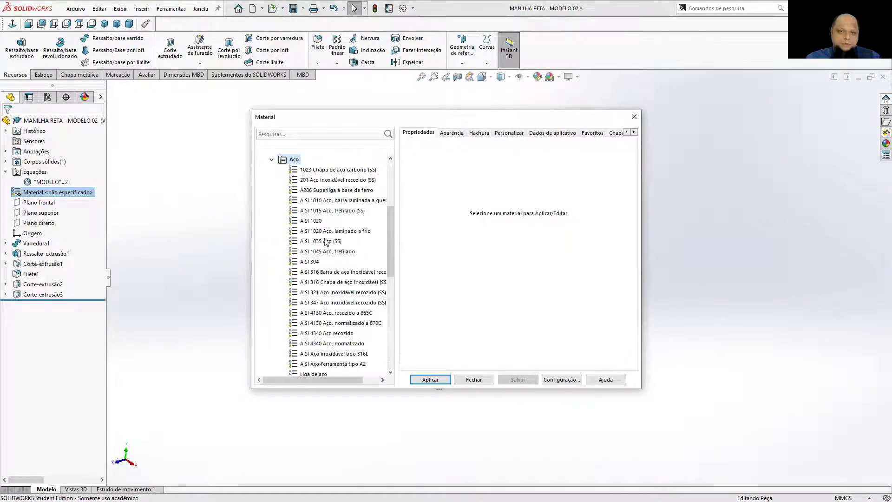
click(311, 221)
click(430, 380)
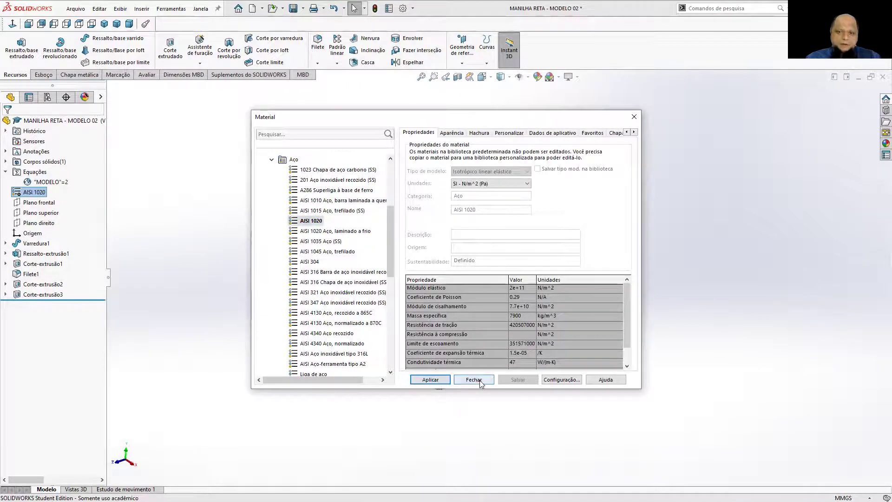
click(474, 380)
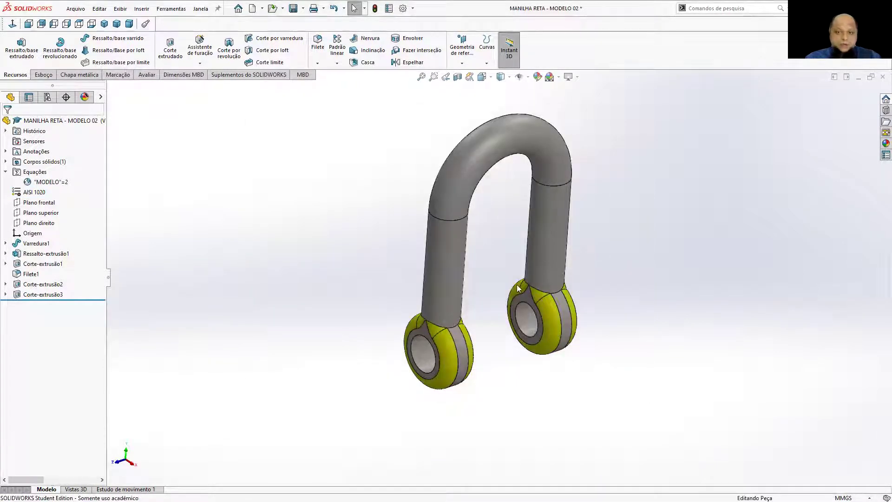
- Apply the Amarelo appearance from the Sólido category to the entire shackle body and save the part
scroll(621, 251, up, 2)
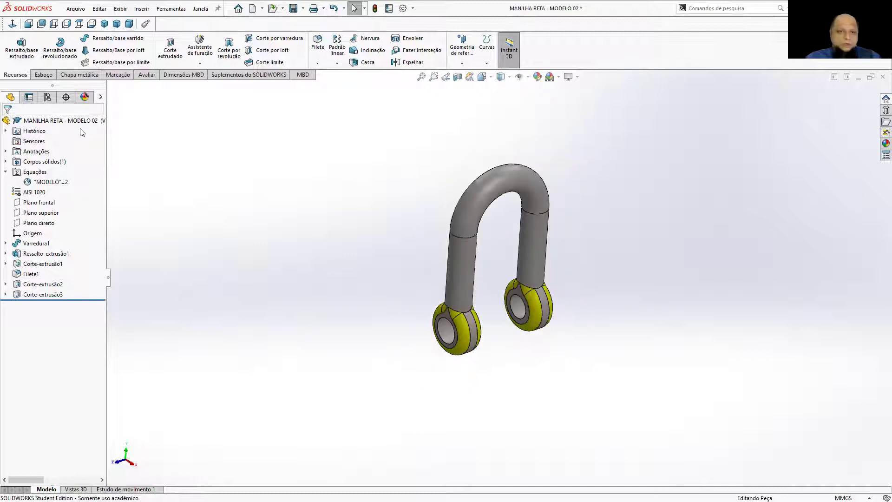
click(75, 124)
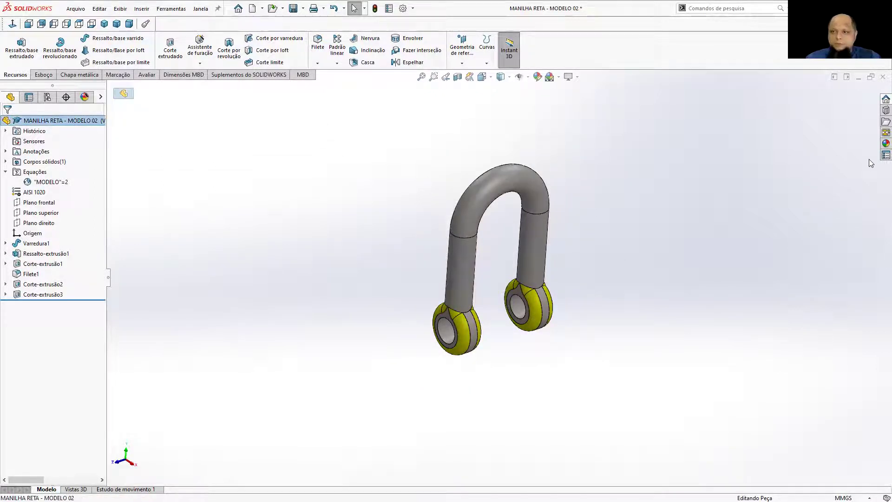
click(886, 143)
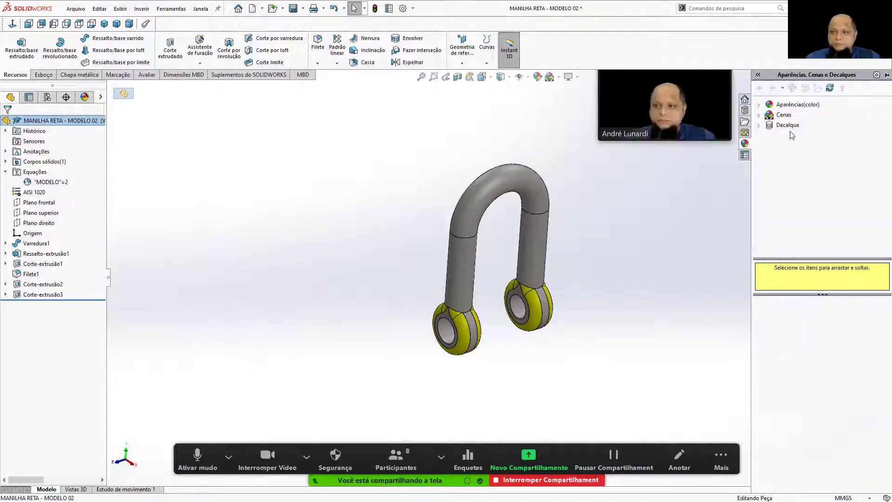
click(762, 108)
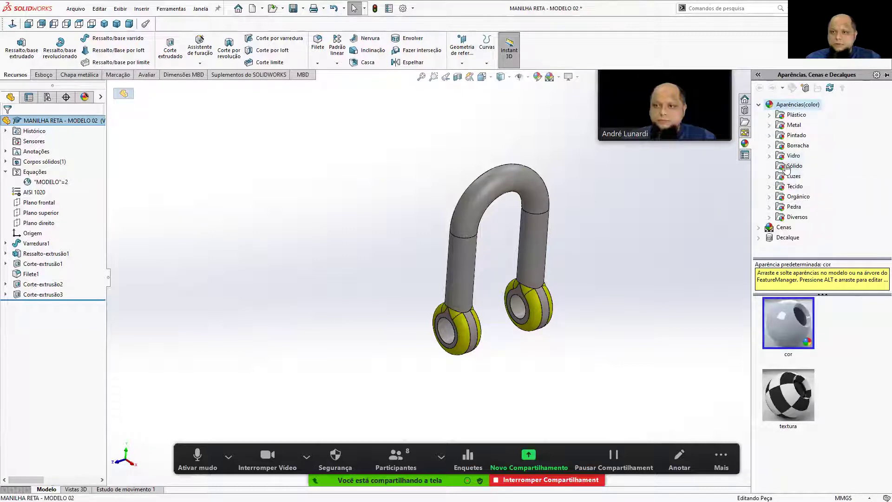
click(795, 165)
scroll(789, 466, down, 3)
double_click(791, 449)
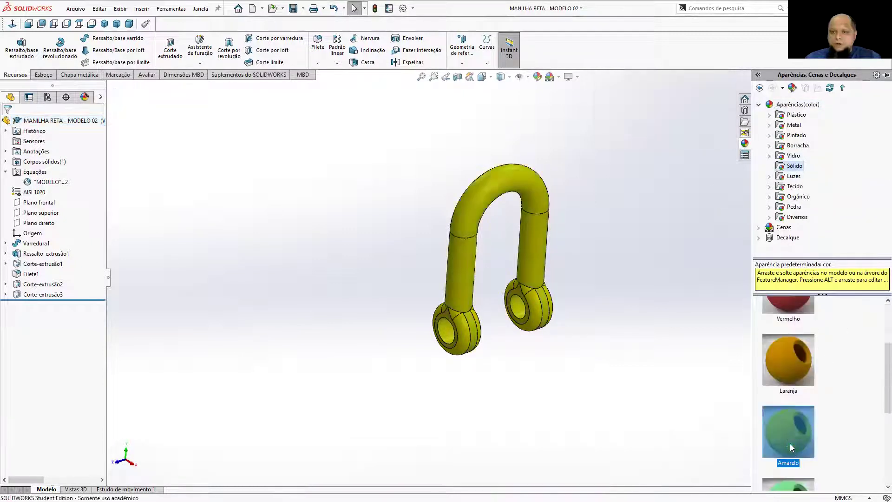
click(293, 8)
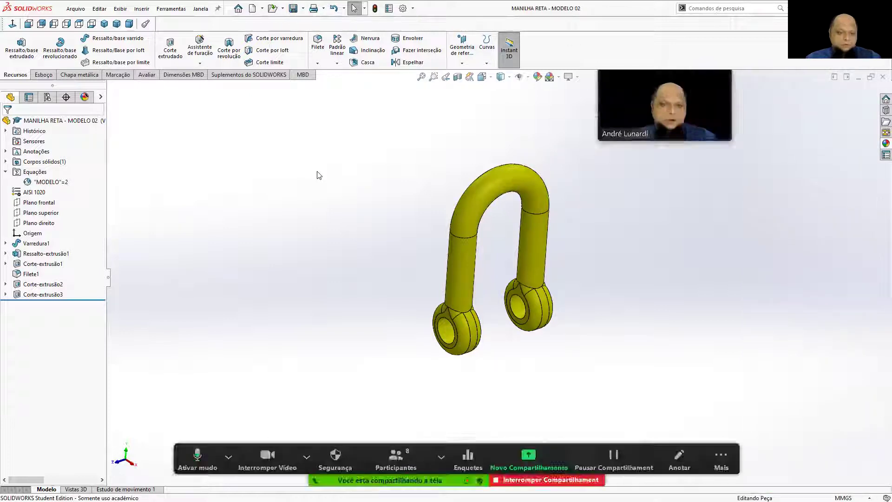
- Switch to the threaded pin part MANILHA RETA - MODELO 02 - PINO ROSCADO and check its mass properties
key(ctrl+Tab)
key(ctrl+Tab)
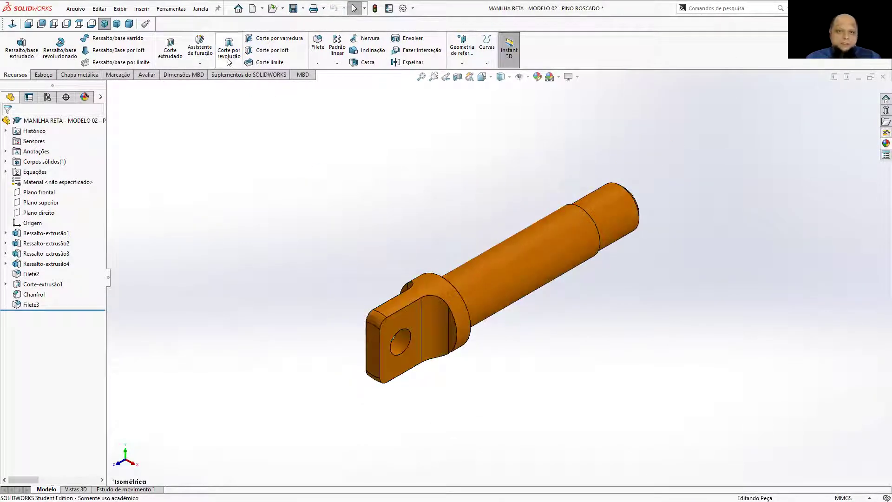
click(145, 76)
click(136, 51)
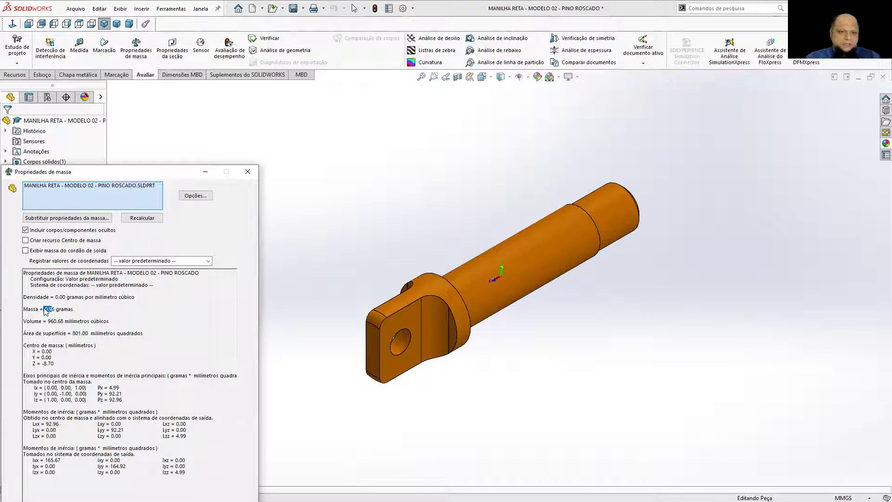
click(248, 172)
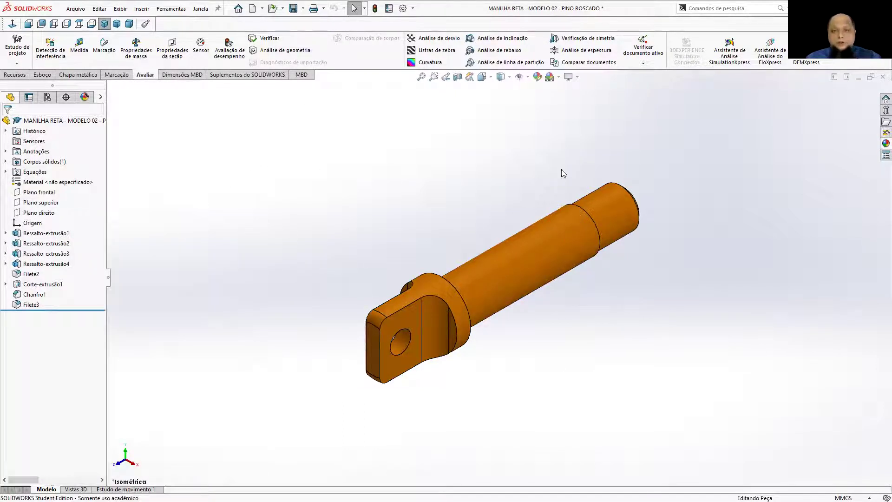
- Assign the steel material AISI 1020 from the SOLIDWORKS materials library to the threaded pin
right_click(40, 183)
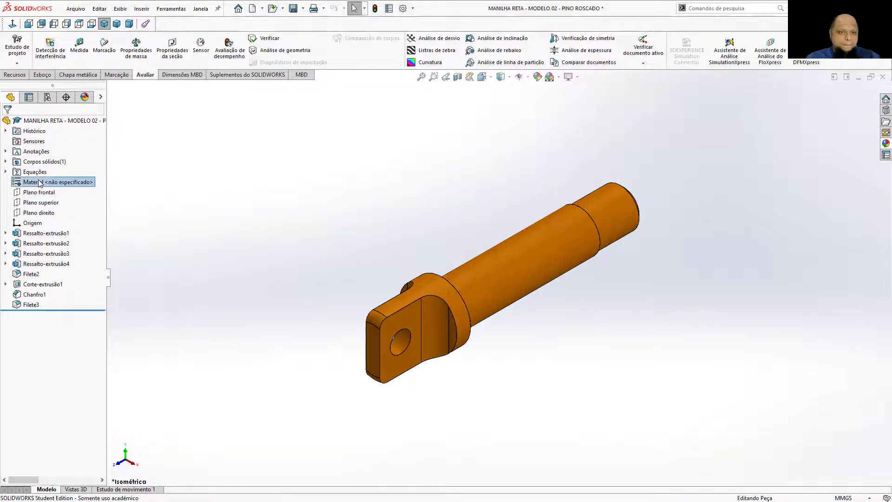
click(72, 198)
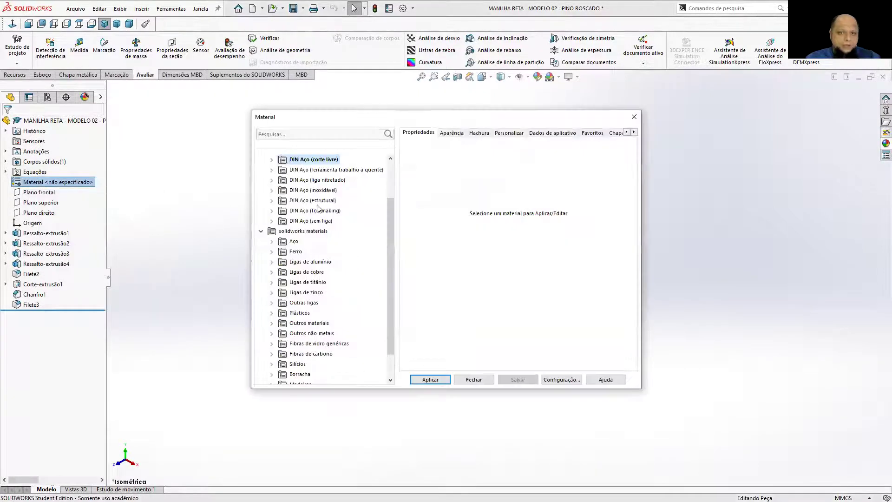
click(272, 241)
click(311, 221)
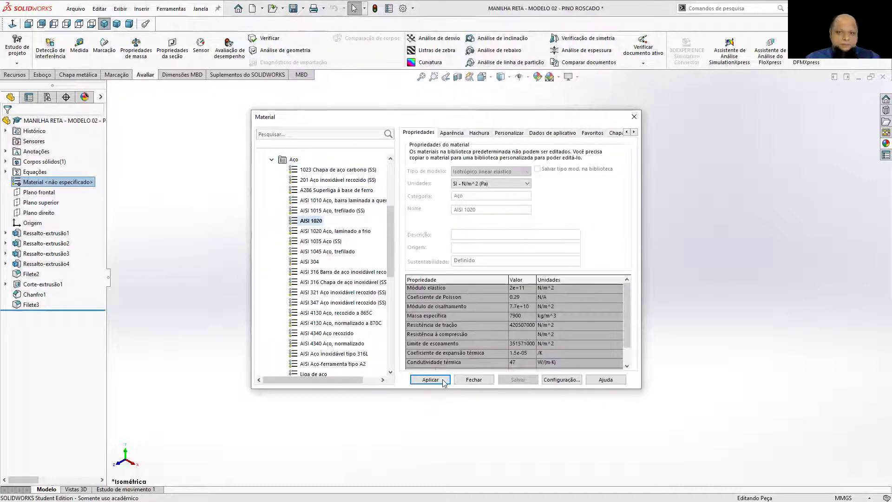
click(430, 379)
click(474, 380)
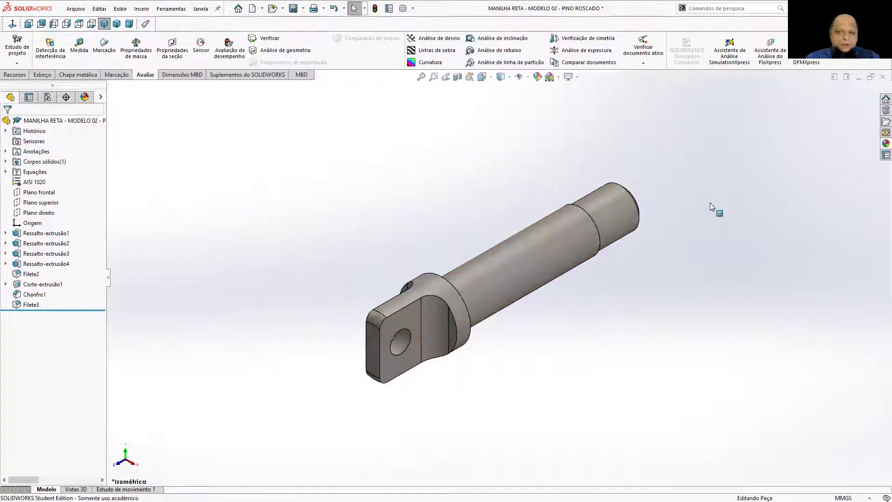
- Apply the Laranja appearance from the Sólido category to the threaded pin and save the part
click(886, 143)
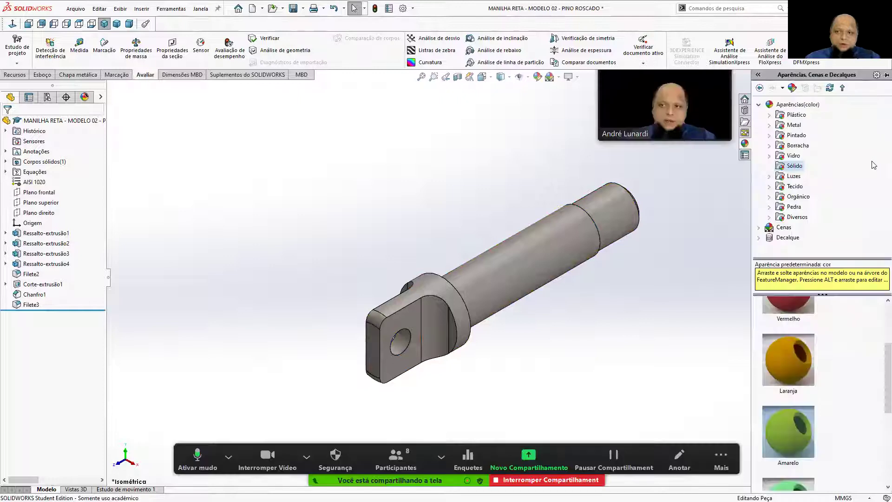
double_click(786, 356)
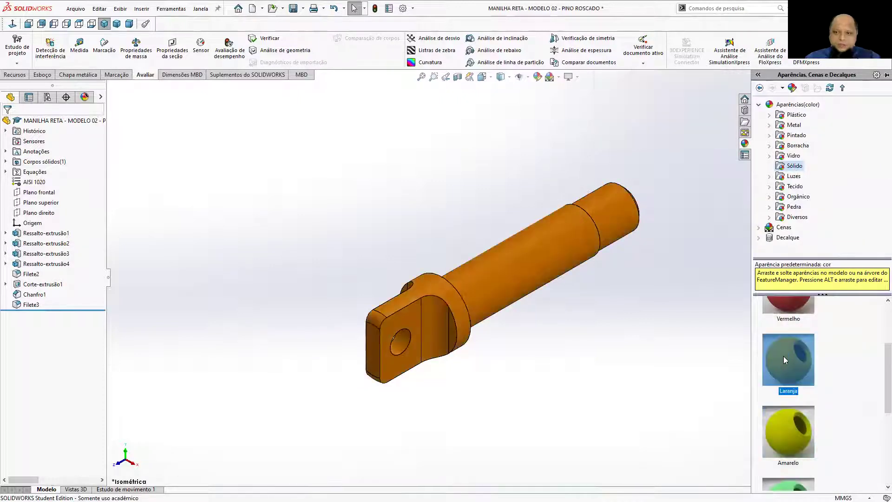
click(294, 8)
- Check the threaded pin's mass properties with the AISI 1020 material assigned
click(135, 51)
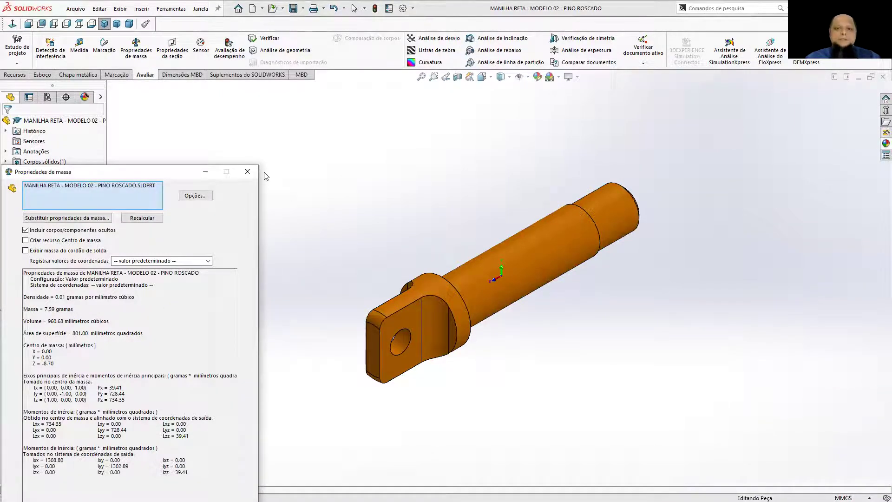
click(248, 172)
- Return to the shackle assembly MONTAGEM DA MANILHA RETA - MODELO 02 and save it
key(ctrl+Tab)
key(ctrl+Tab)
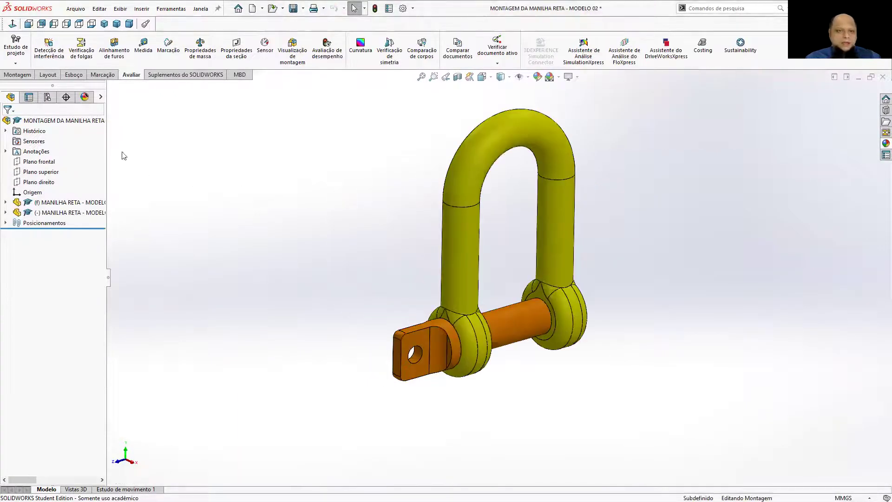
click(293, 8)
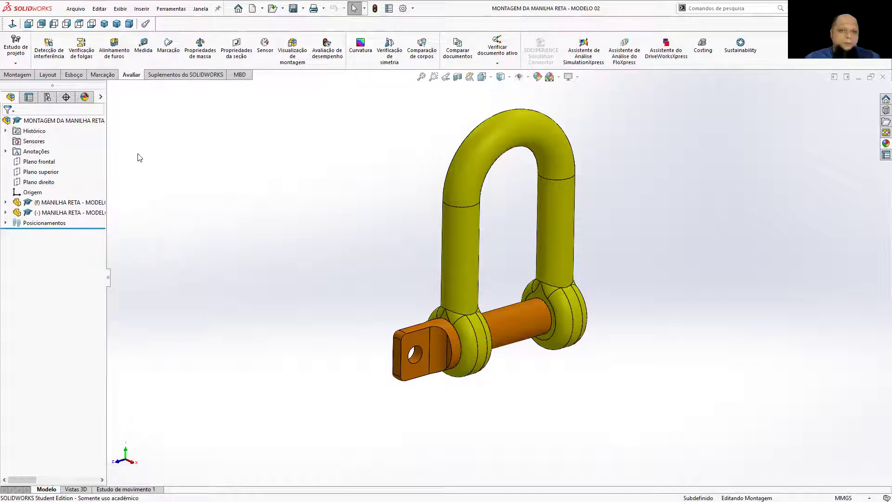
- Check the mass properties of the shackle assembly with both part materials assigned
click(144, 46)
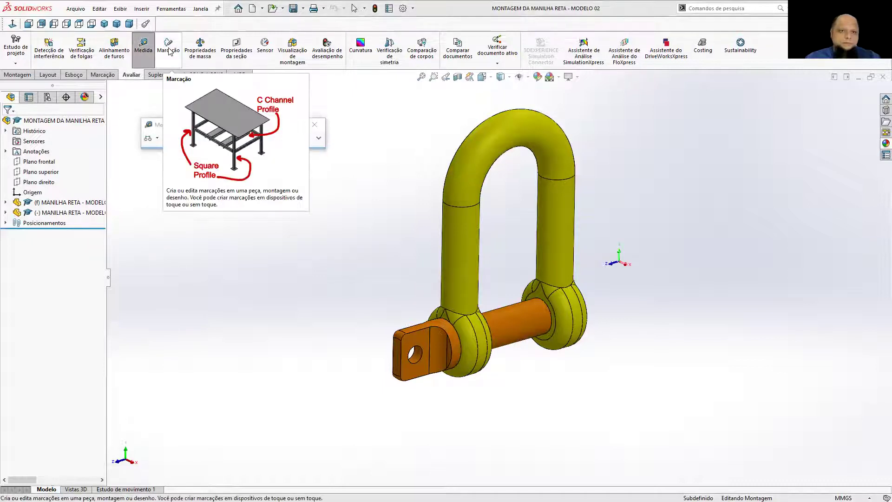
click(205, 51)
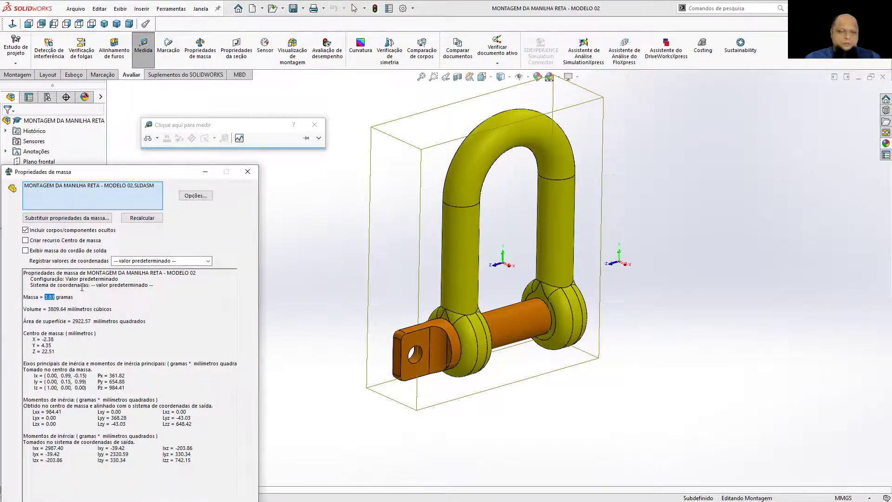
key(Escape)
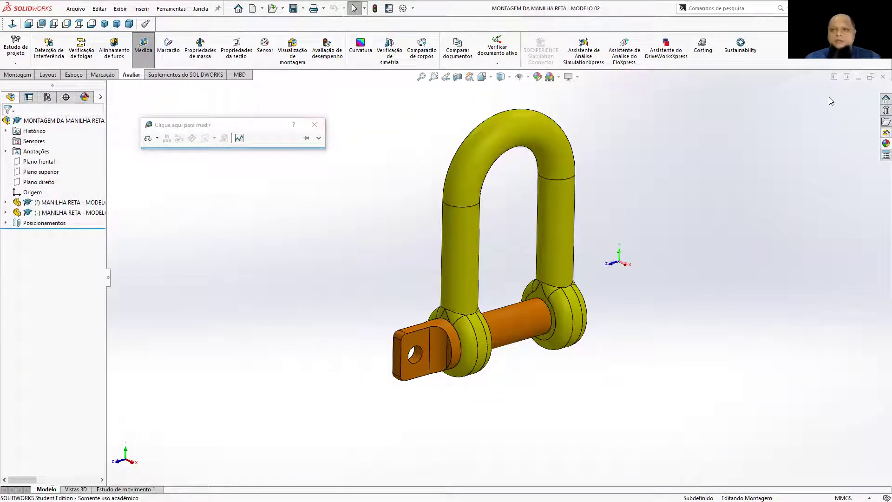
- Rebuild the shackle assembly, close the measuring tool and save the assembly
click(376, 8)
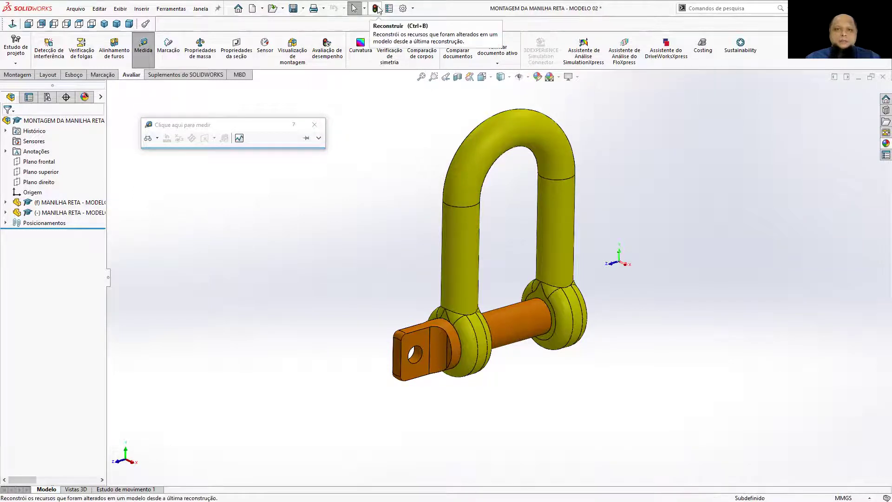
click(314, 125)
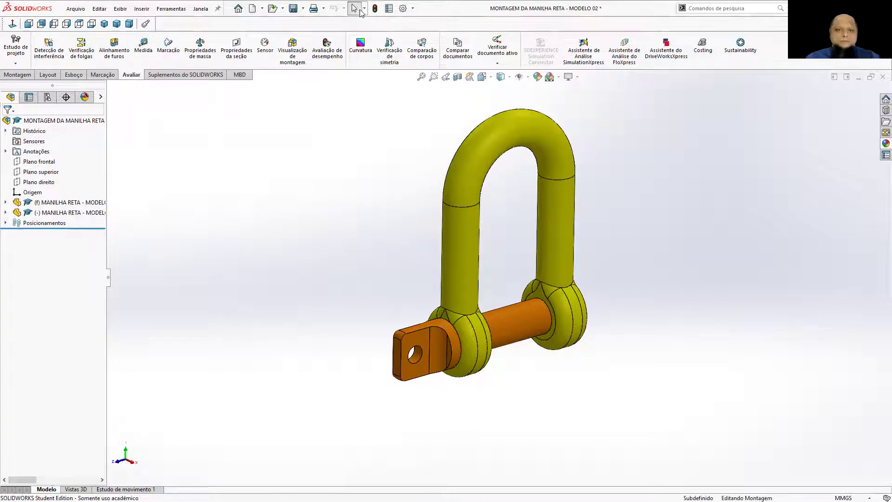
click(293, 8)
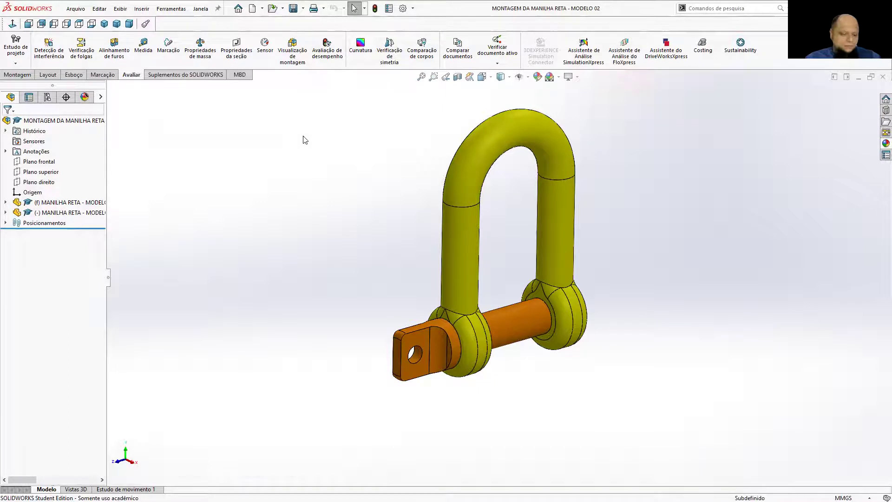
- Switch to the shackle body part MANILHA RETA - MODELO 02 and check its mass properties
key(ctrl+Tab)
key(ctrl+Tab)
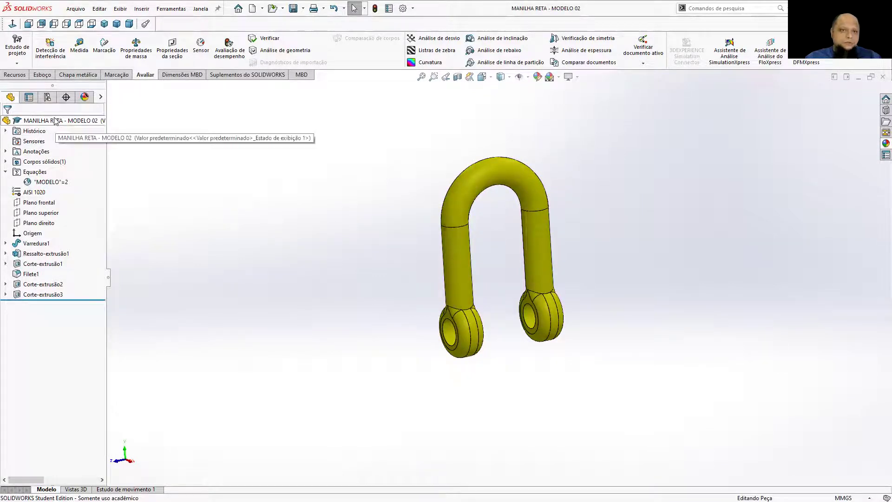
click(136, 48)
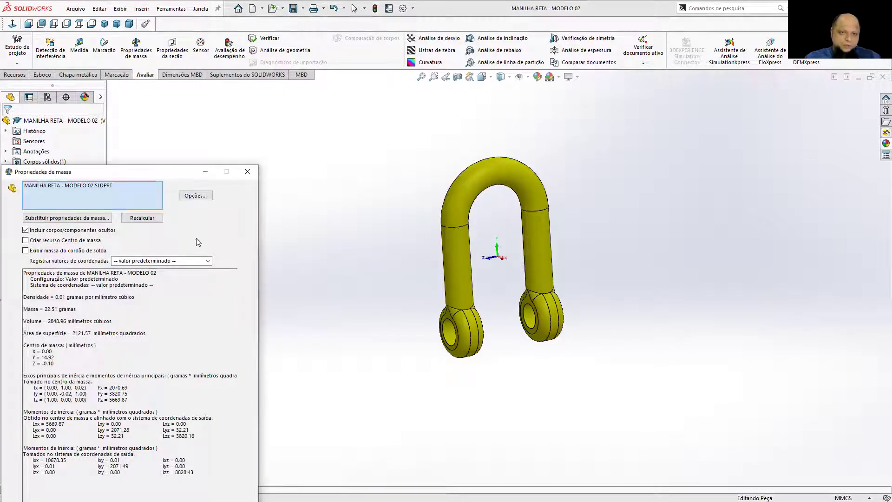
click(248, 171)
middle_drag(387, 180, 410, 199)
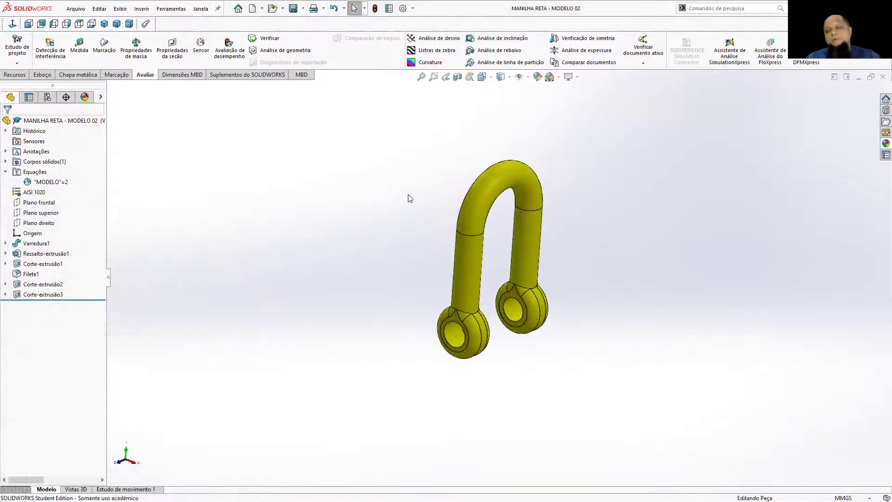
- View the shackle assembly and consult the manufacturer's dimension table in the catalogue image 2.JPG in Fotos
key(ctrl+Tab)
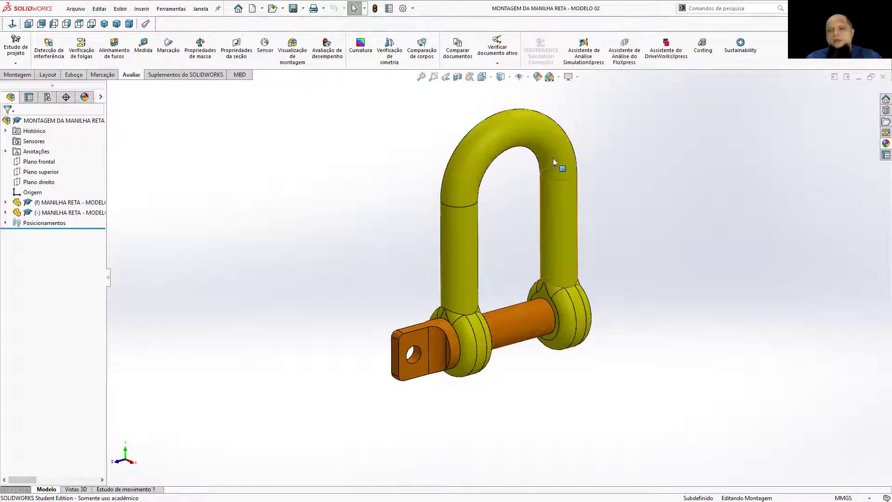
middle_drag(598, 323, 614, 319)
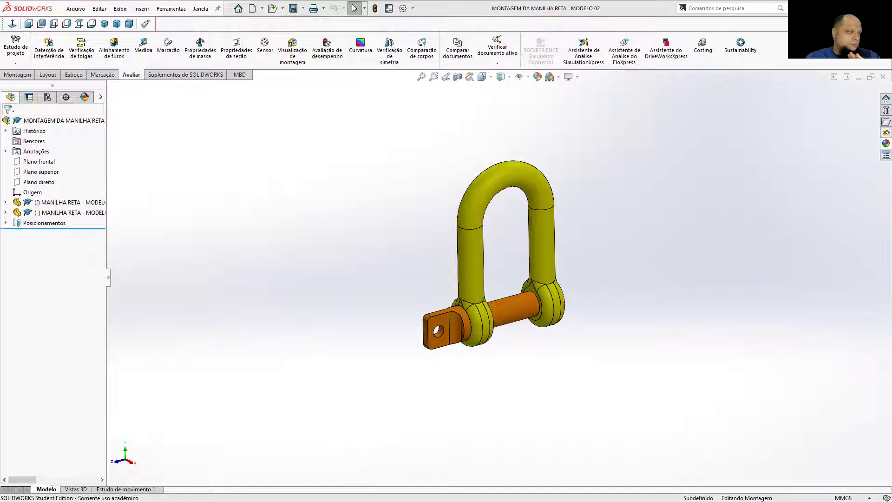
key(alt+Tab)
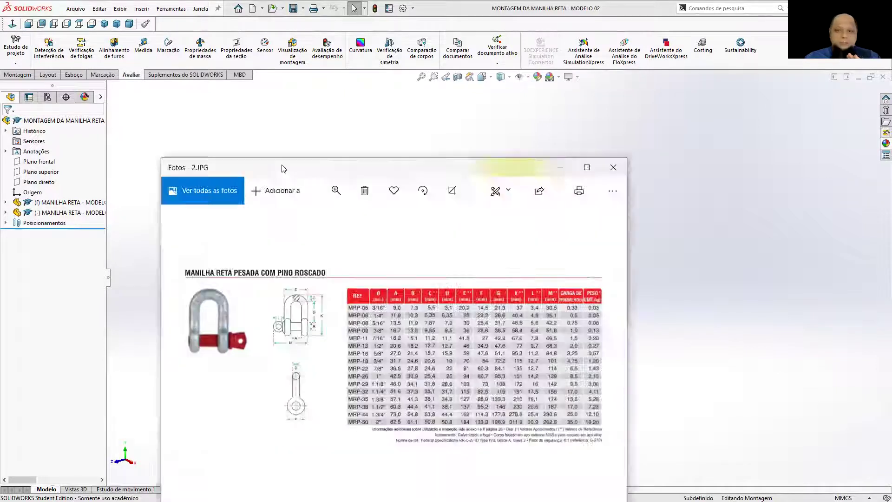
double_click(281, 167)
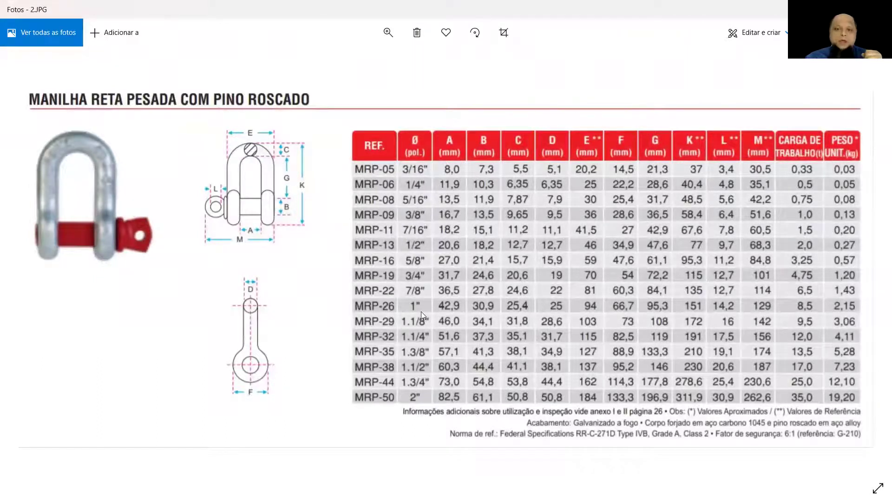
key(alt+Tab)
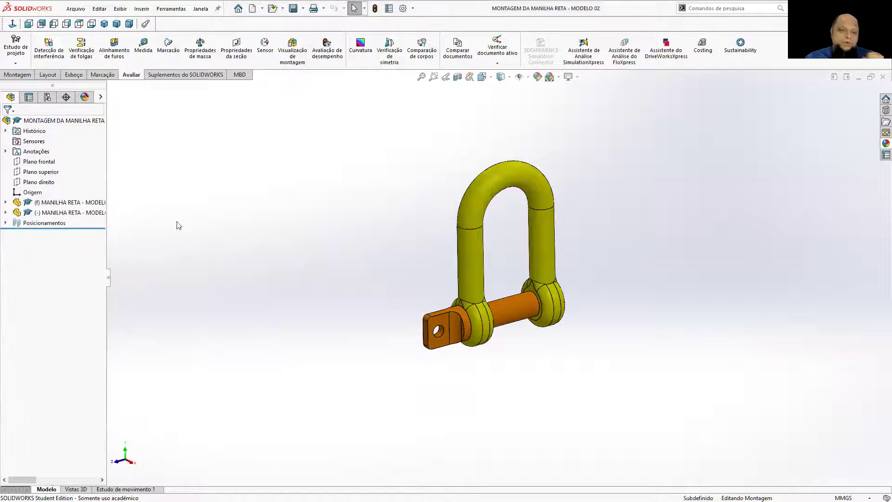
- In the shackle body part, set the global variable MODELO to 15 in the equations and apply the new size
key(ctrl+Tab)
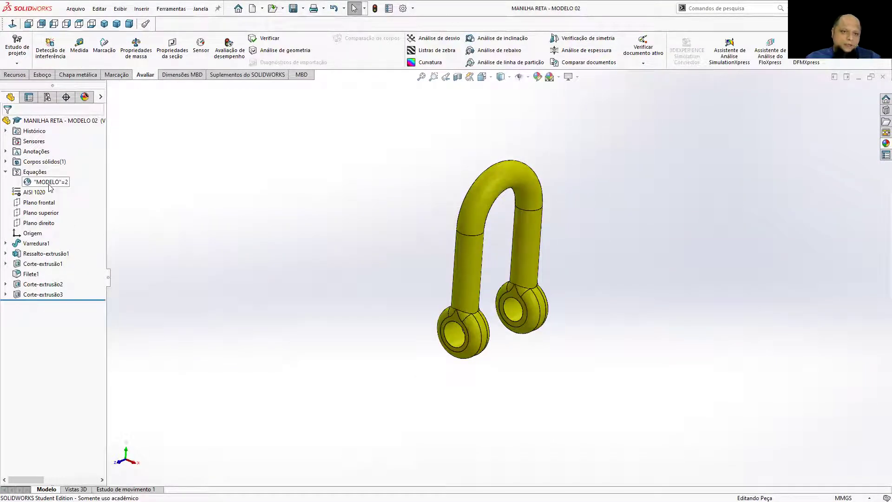
right_click(40, 172)
click(65, 177)
click(189, 113)
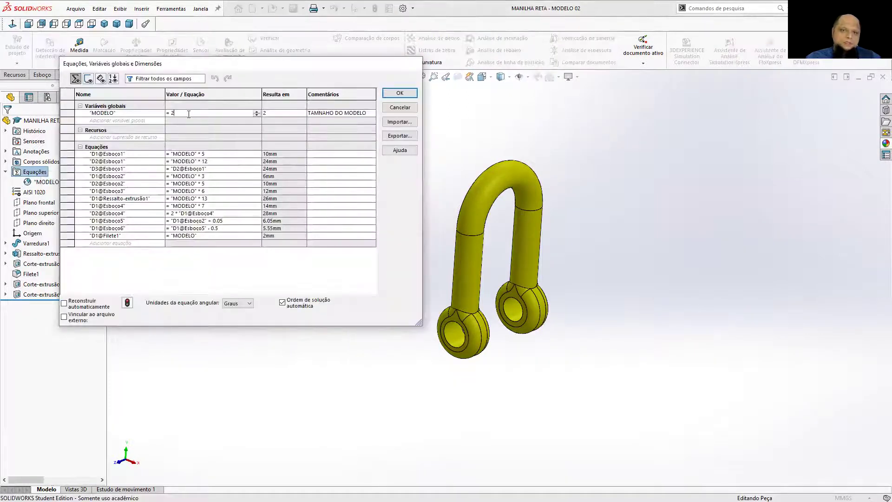
click(176, 113)
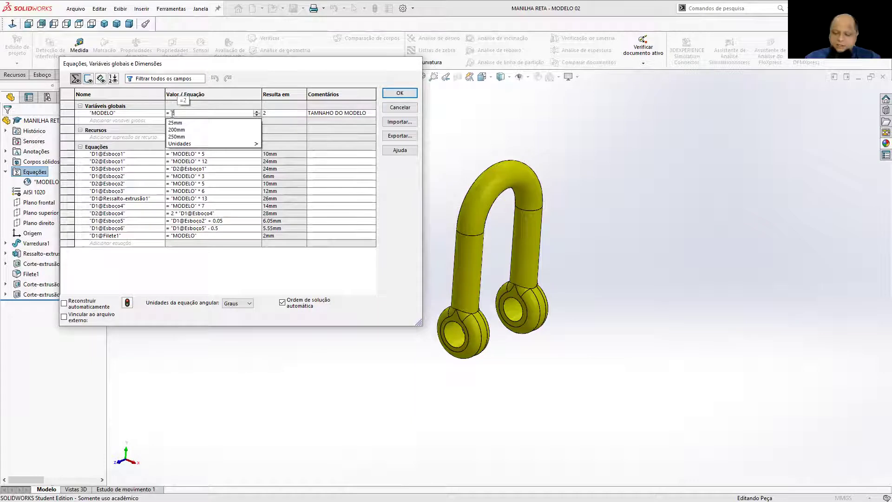
key(BackSpace)
text(5)
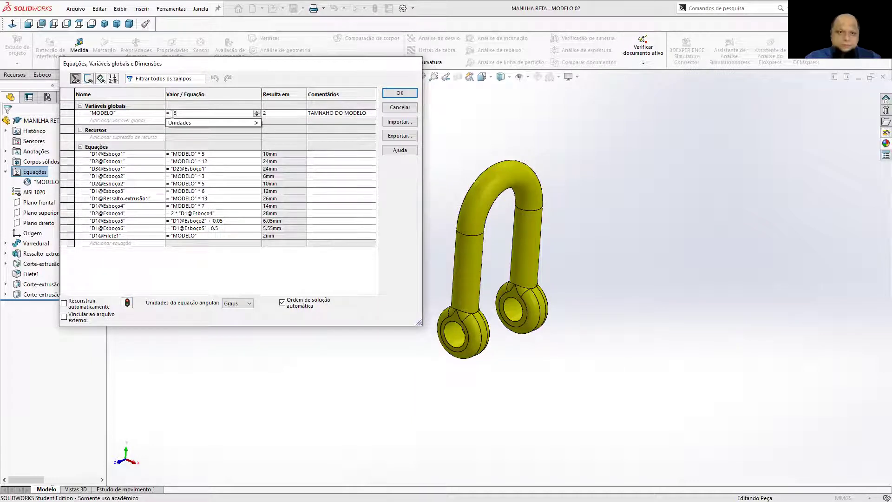
key(Tab)
click(393, 97)
scroll(606, 150, down, 8)
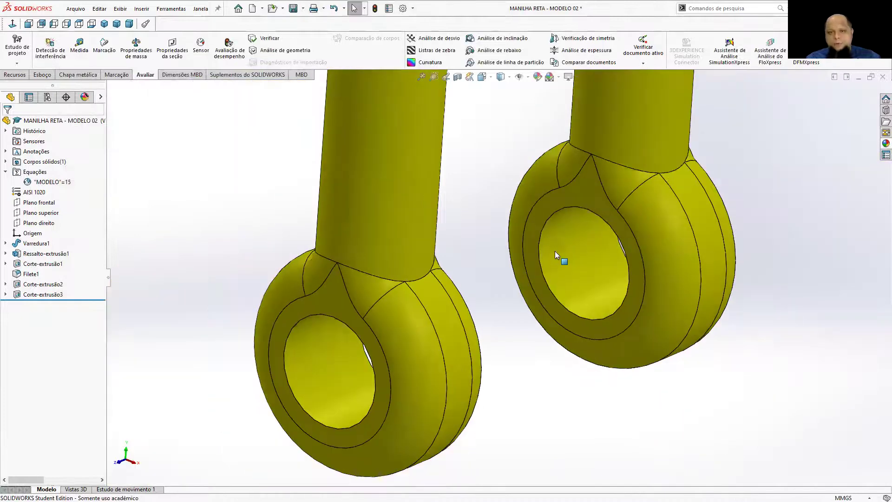
scroll(555, 251, up, 6)
middle_drag(553, 253, 538, 234)
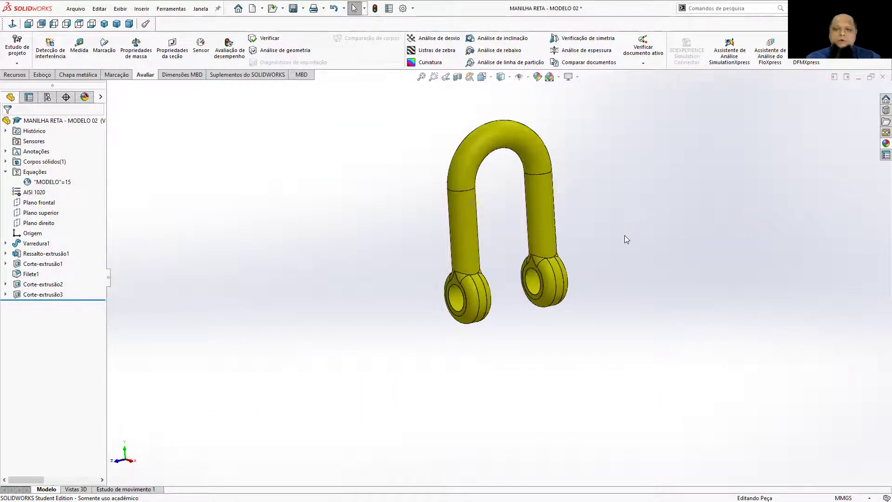
- Examine the resized shackle body against the threaded pin in the assembly
key(ctrl+Tab)
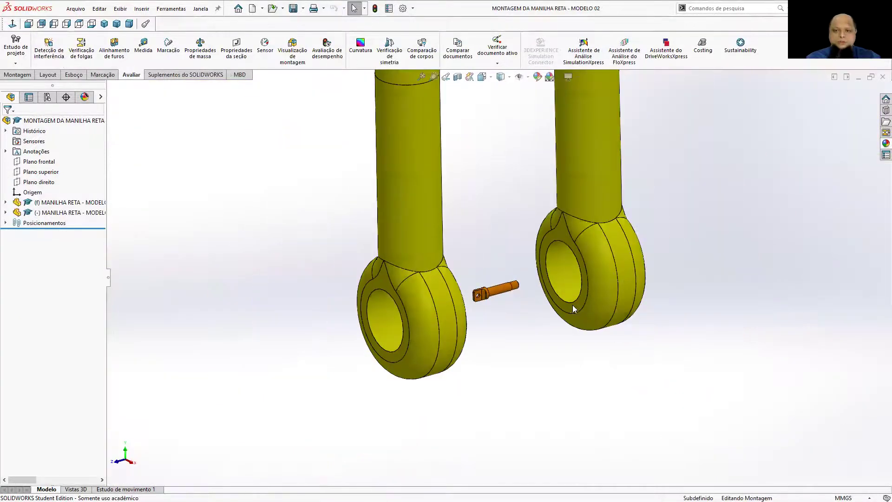
key(z)
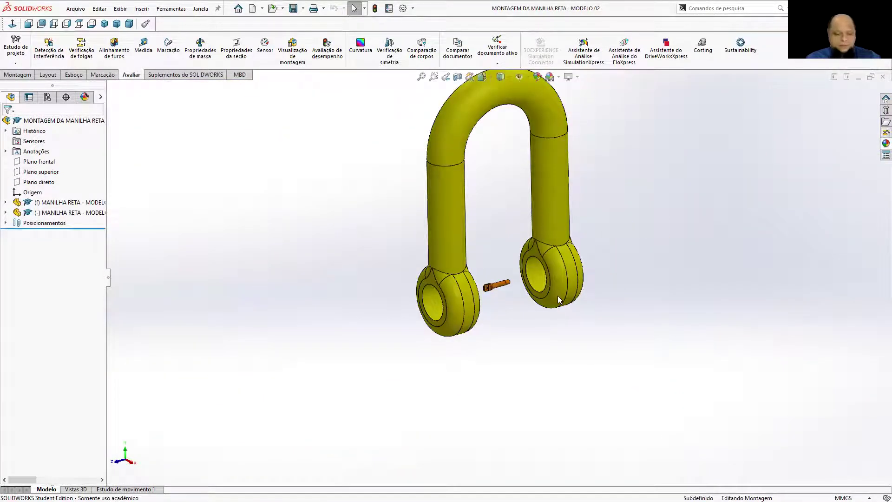
- In the threaded pin part, set the global variable MODELO to 15 in the equations, apply it and save the part
key(ctrl+Tab)
key(ctrl+Tab)
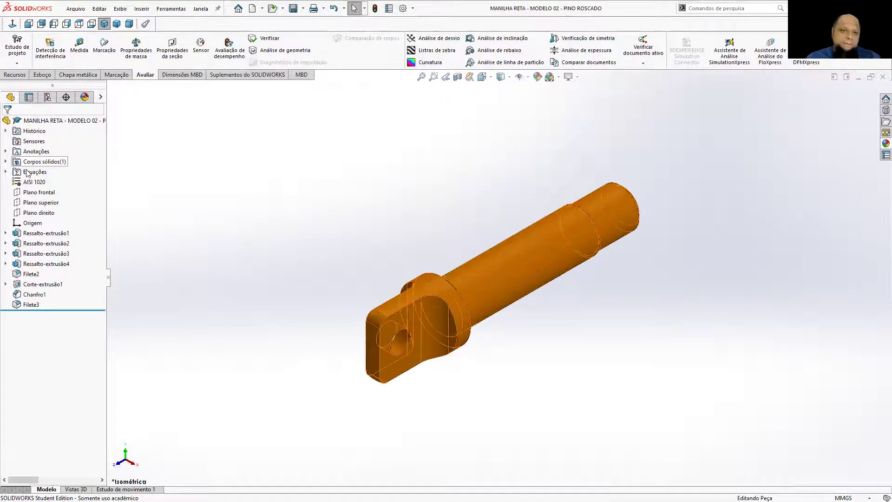
right_click(30, 184)
right_click(39, 173)
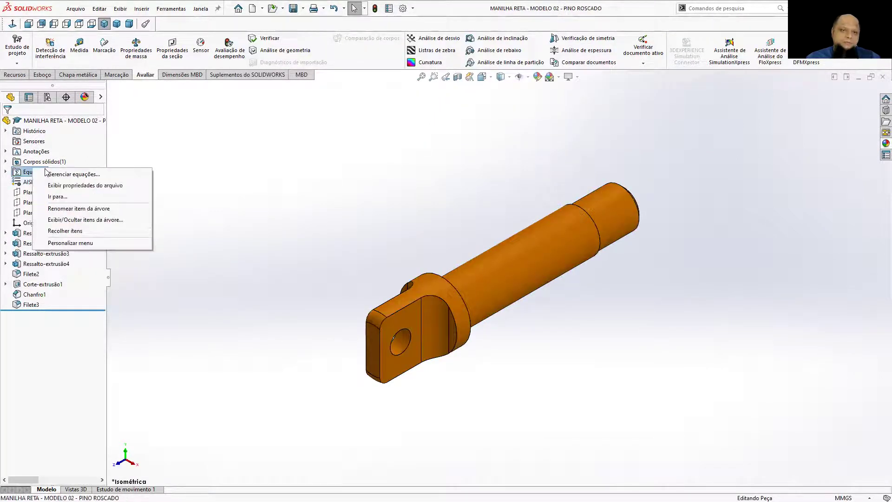
click(49, 174)
click(183, 113)
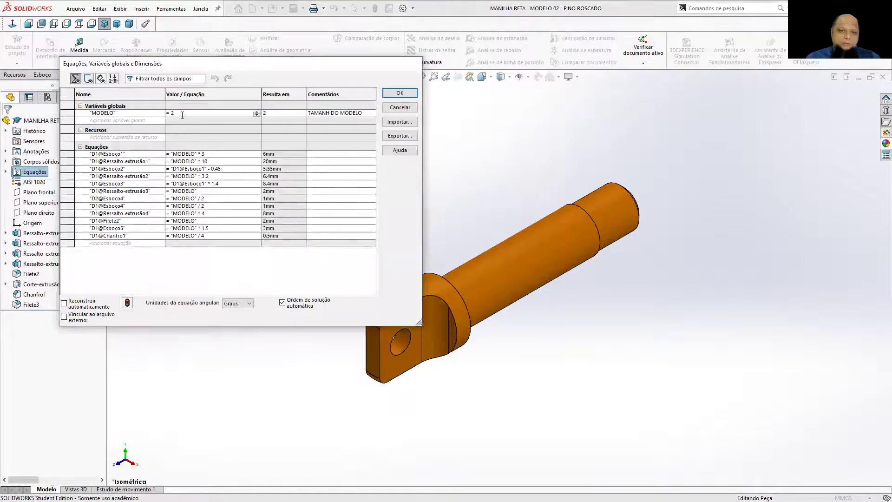
key(BackSpace)
text(15)
key(Tab)
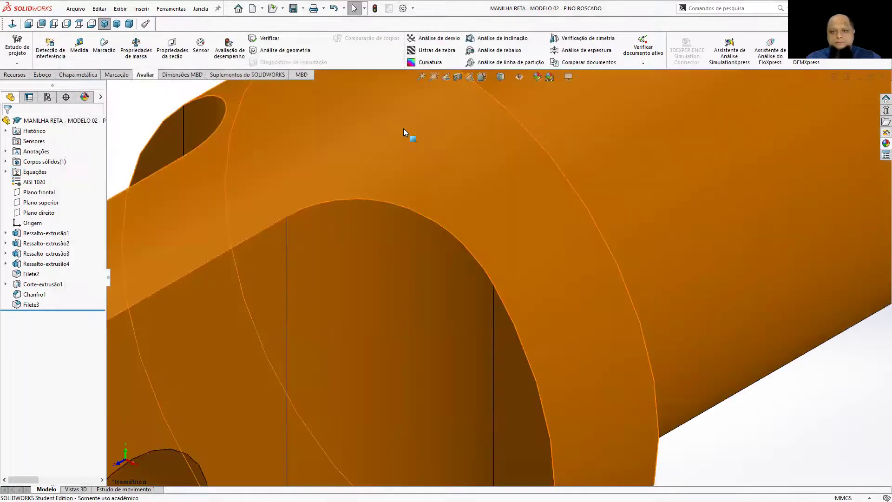
scroll(451, 208, up, 10)
click(293, 8)
- Return to the shackle assembly and run interference detection between the resized shackle body and pin
key(ctrl+Tab)
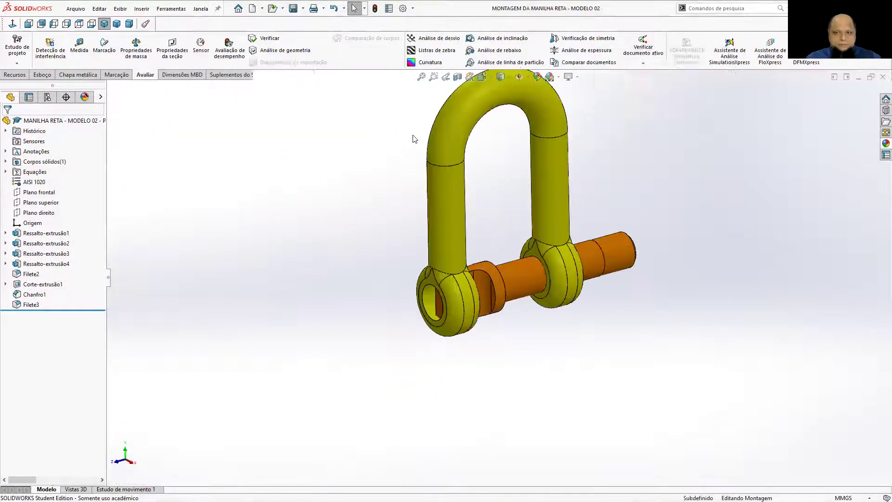
middle_drag(549, 196, 327, 124)
click(49, 46)
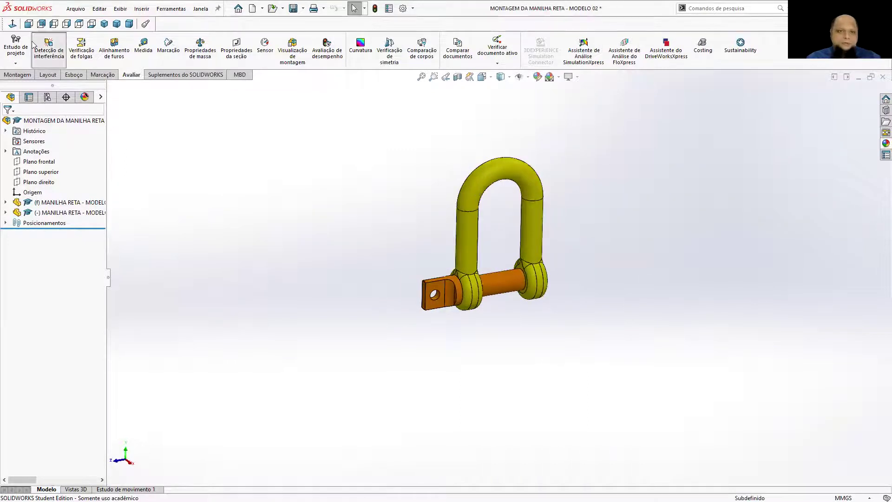
click(48, 179)
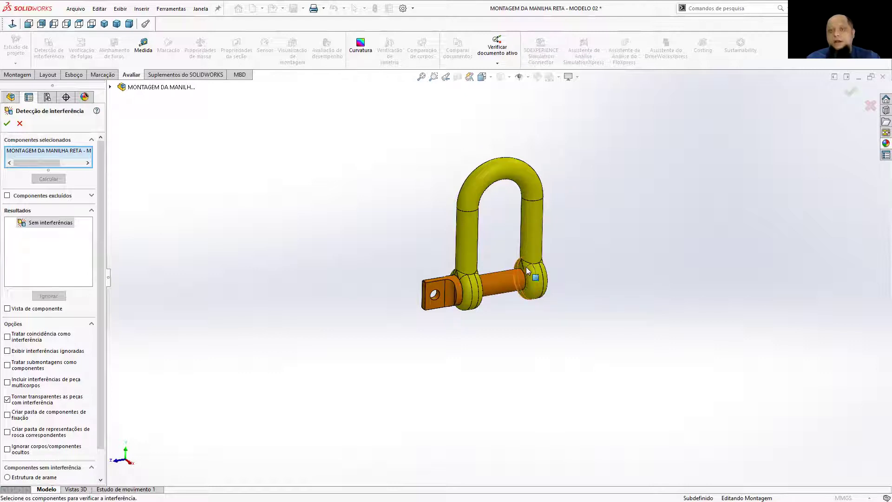
scroll(527, 275, down, 5)
middle_drag(379, 303, 382, 263)
scroll(382, 264, up, 6)
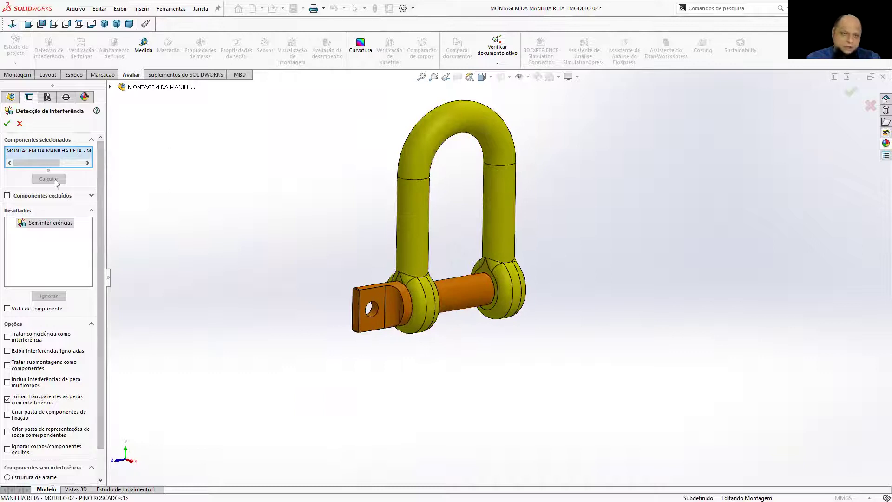
click(7, 123)
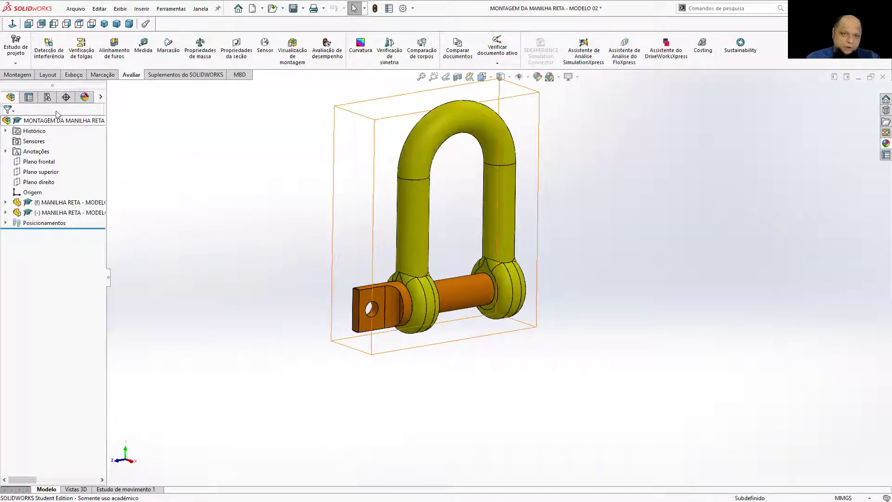
- Check the mass properties of the complete shackle assembly
click(200, 48)
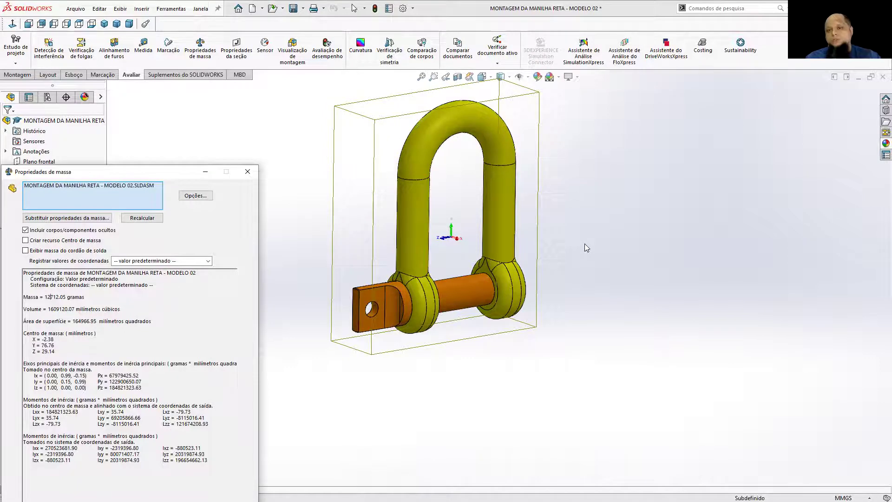
scroll(586, 244, up, 2)
middle_drag(587, 244, 558, 237)
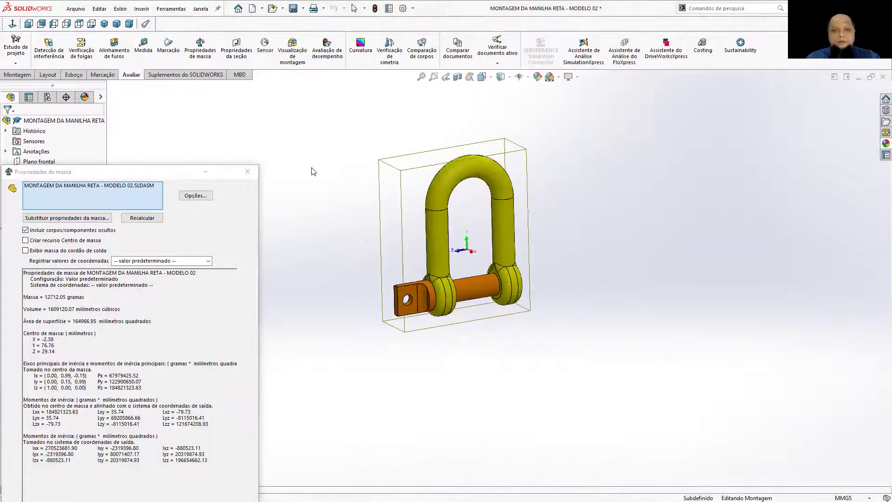
click(248, 172)
click(505, 233)
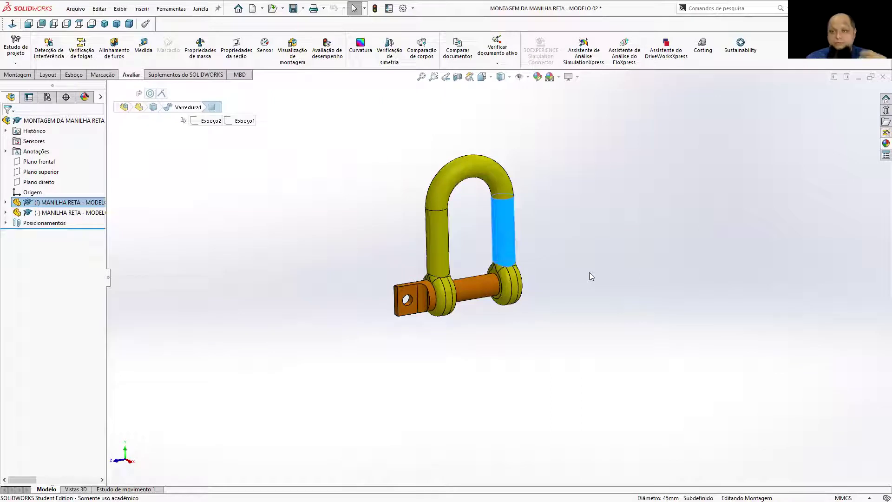
middle_drag(589, 273, 592, 291)
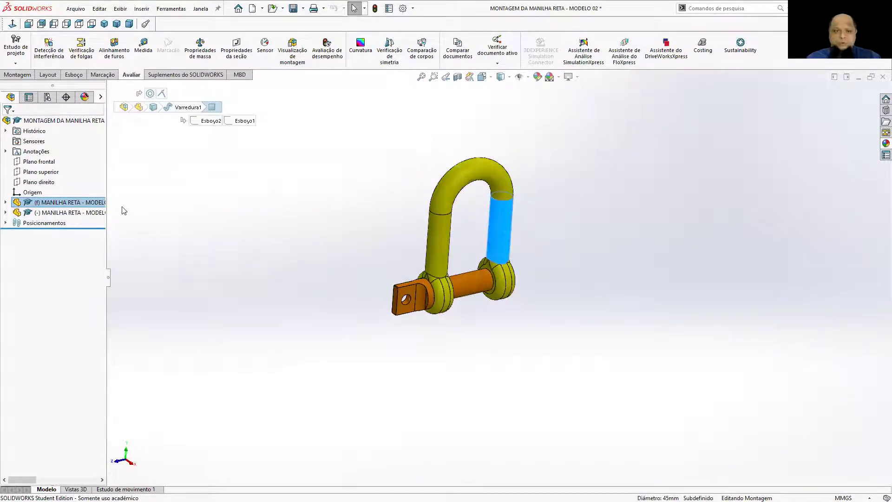
middle_drag(482, 204, 473, 187)
click(345, 218)
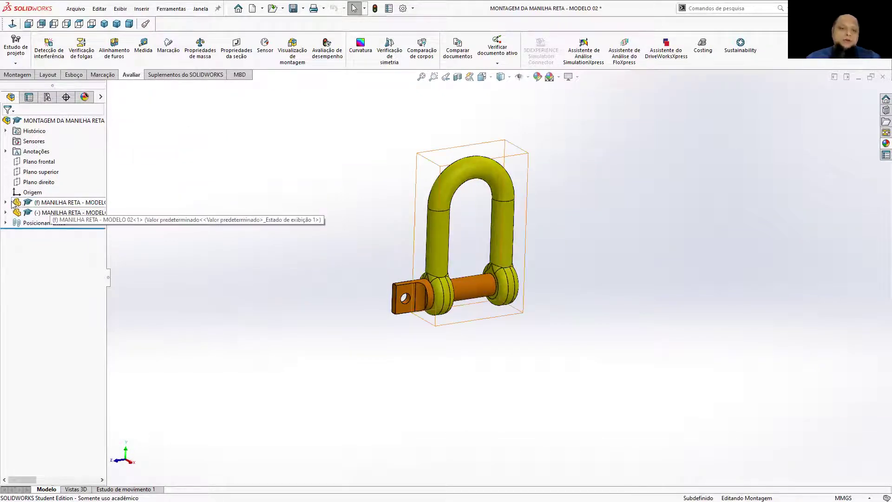
- Switch to the shackle body part and try to set the global variable MODELO to 7,3 in its equations
key(ctrl+Tab)
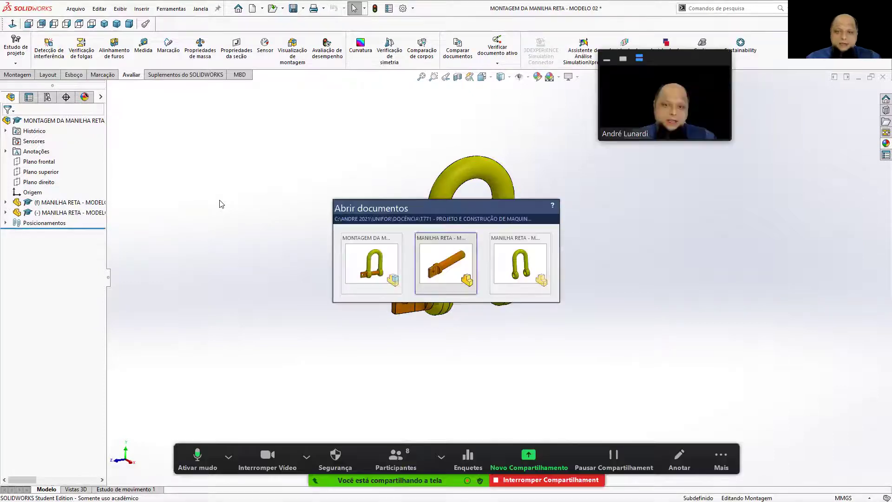
key(ctrl+Tab)
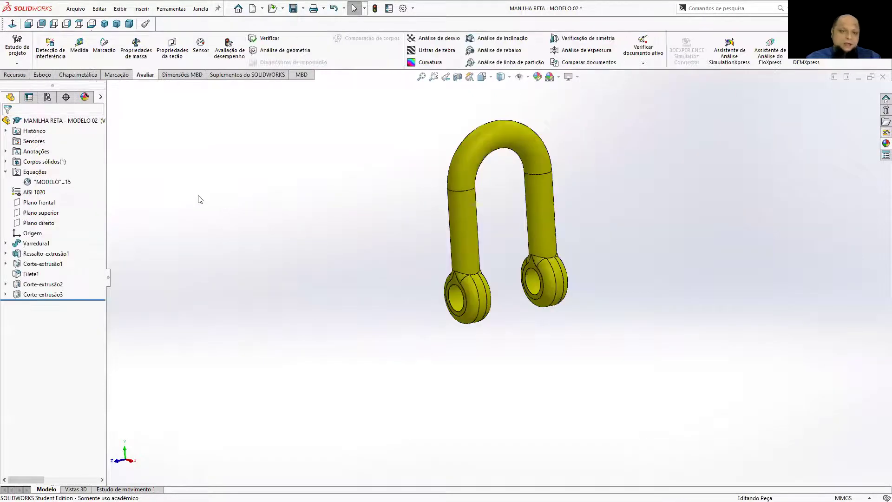
right_click(30, 182)
right_click(32, 174)
click(50, 181)
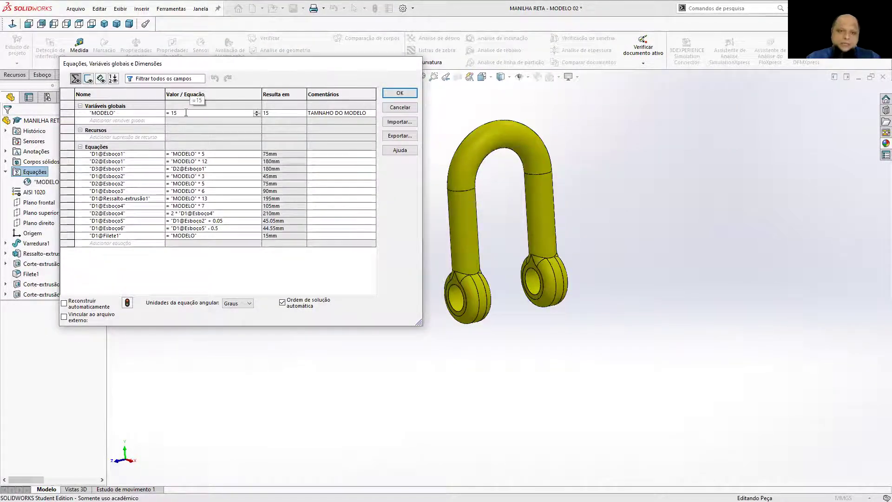
key(BackSpace)
key(BackSpace)
text(7)
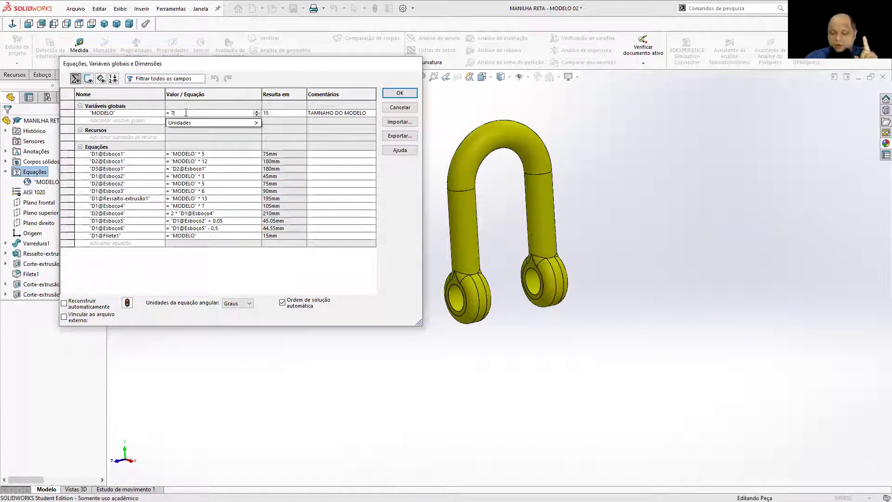
text(,3)
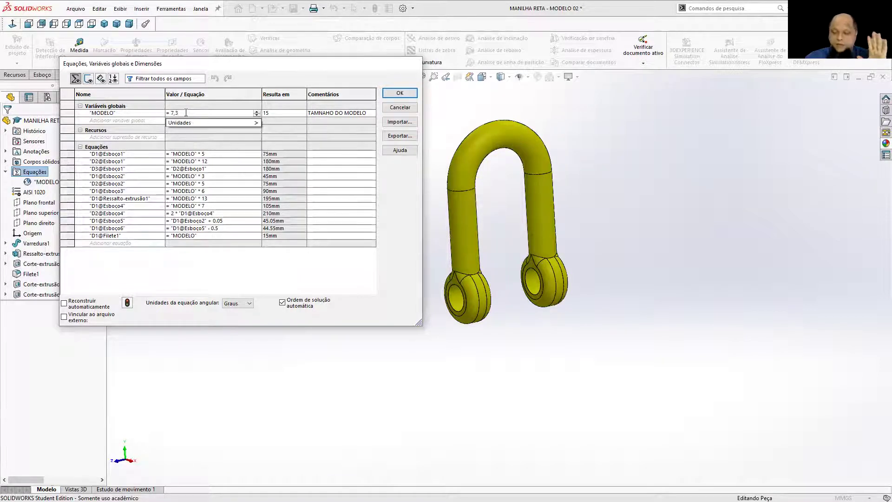
key(Return)
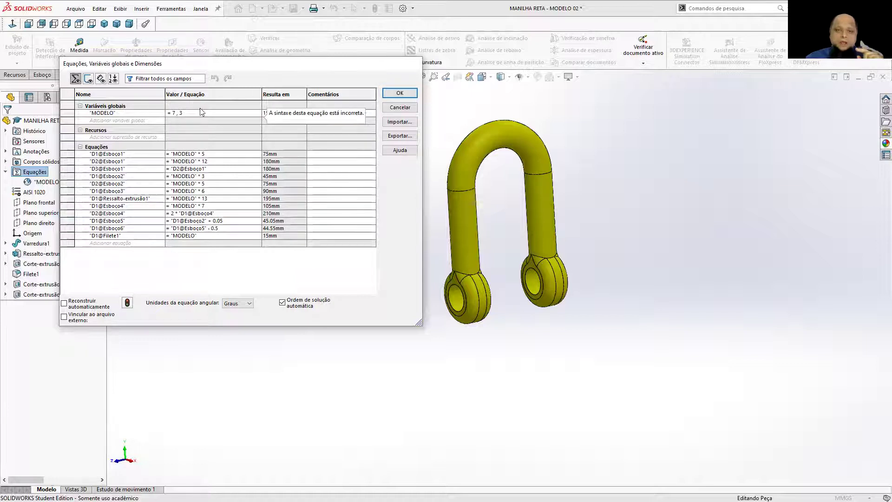
- Correct the shackle body's MODELO value to 7.3 with a decimal point and apply the new size
click(194, 112)
key(BackSpace)
key(BackSpace)
key(BackSpace)
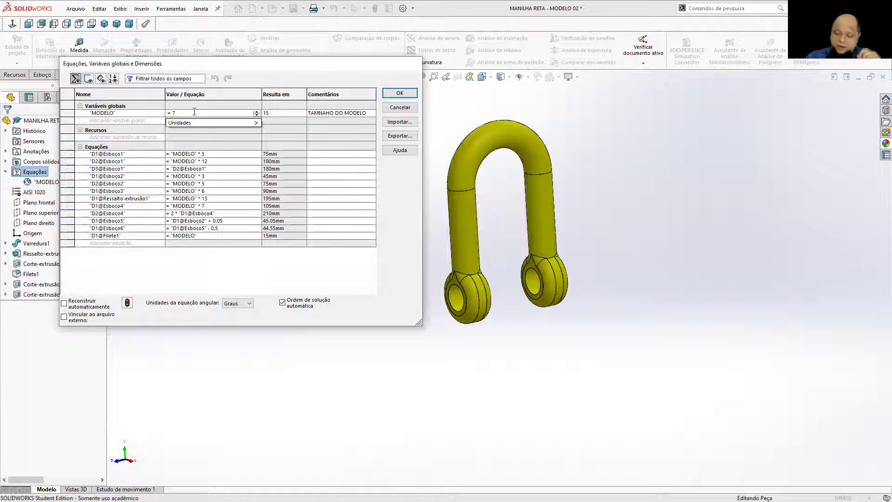
text(.3)
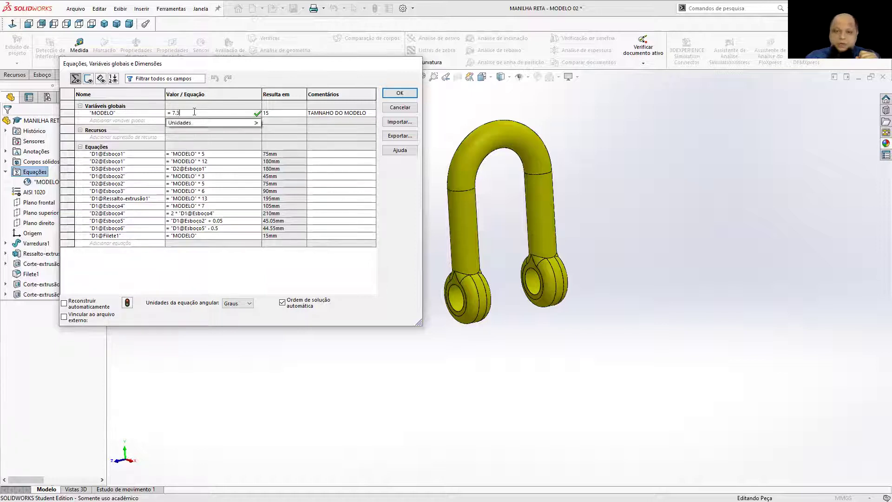
key(Tab)
click(399, 93)
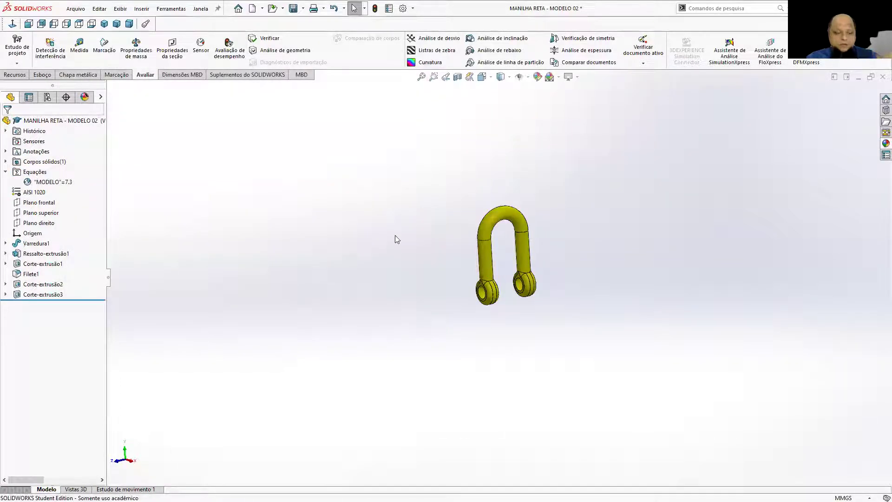
- Switch to the threaded pin part and set its global variable MODELO to 7.3 in the equations
key(ctrl+Tab)
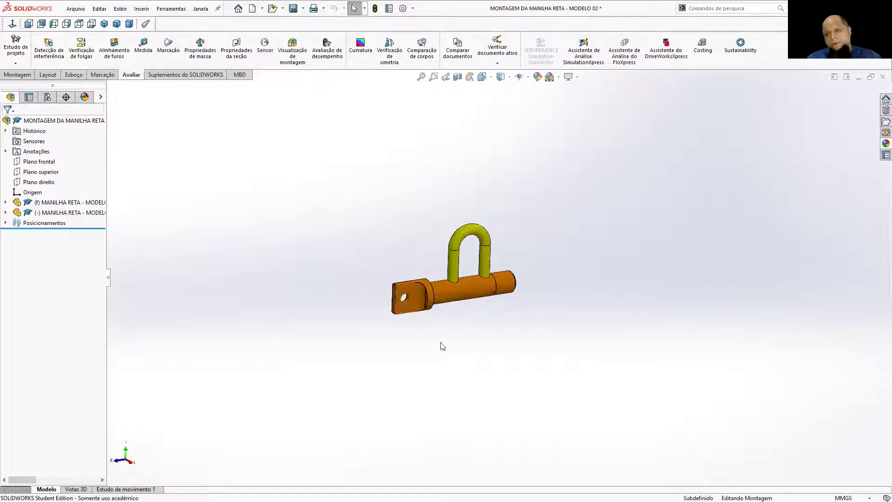
key(ctrl+Tab)
key(ctrl+Tab)
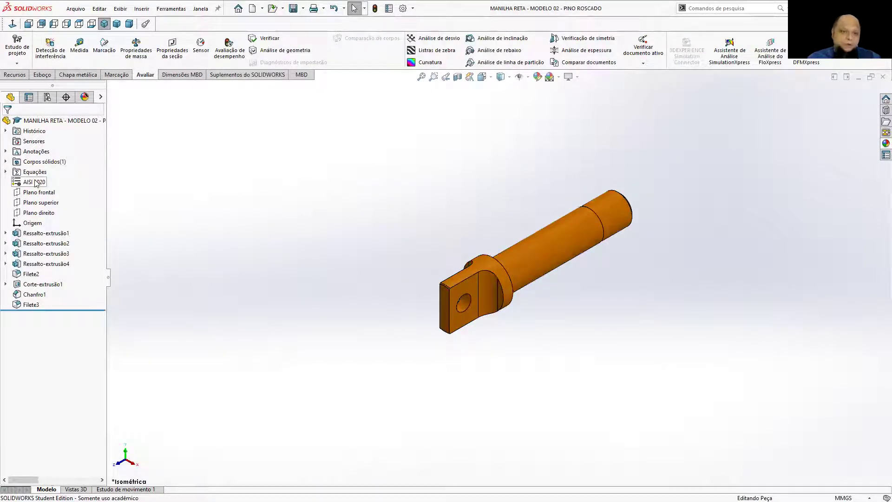
right_click(34, 172)
click(70, 211)
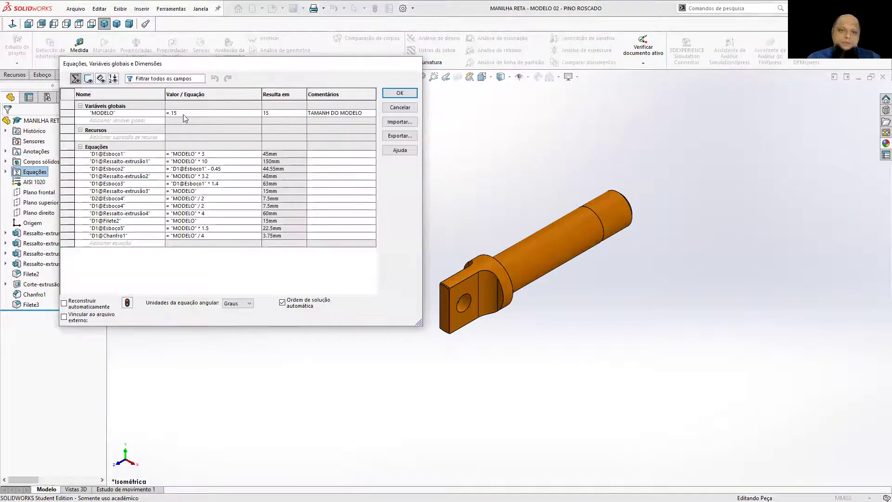
click(184, 114)
key(BackSpace)
key(BackSpace)
text(7)
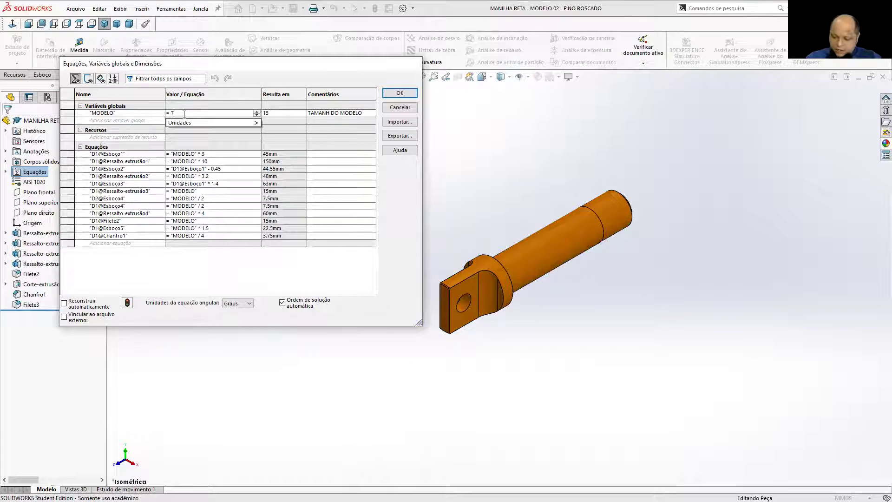
text(,3)
key(BackSpace)
key(BackSpace)
text(.3)
key(Return)
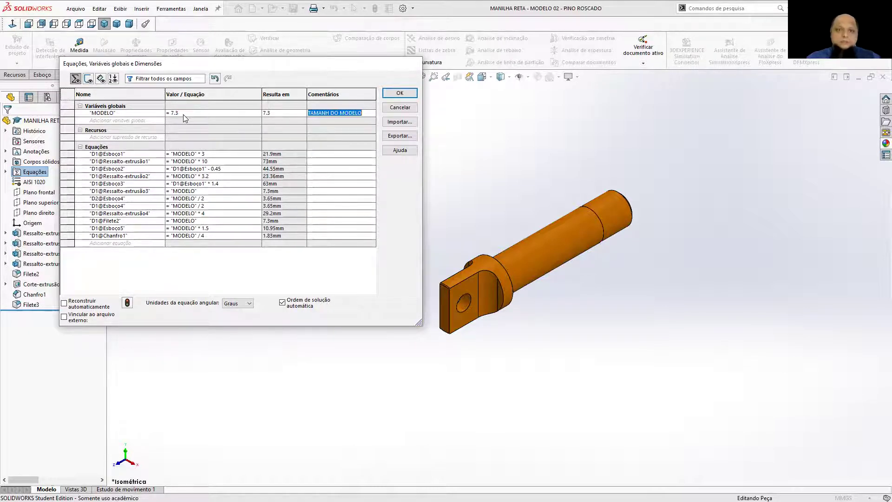
click(404, 92)
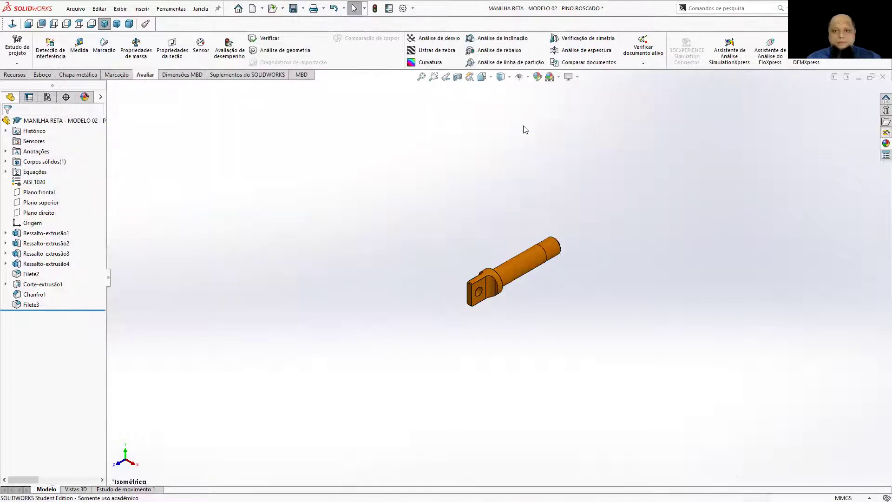
- Rebuild the shackle assembly with the resized parts and run interference detection on it
key(ctrl+Tab)
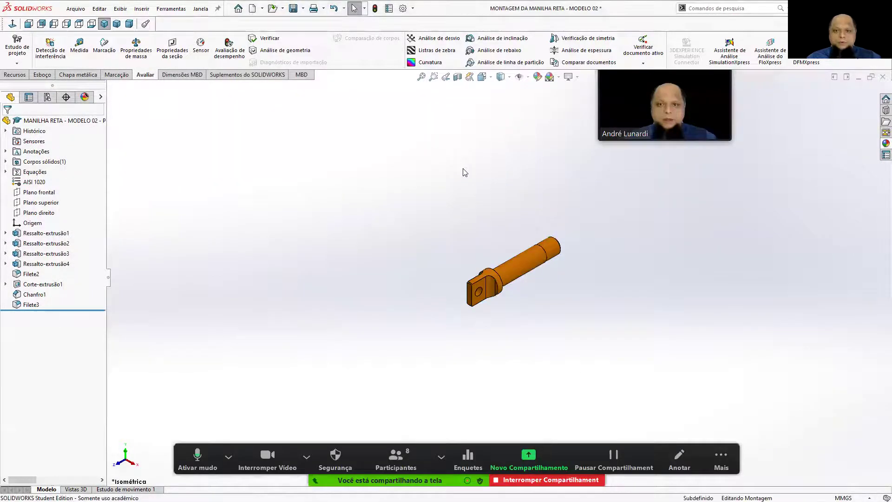
click(375, 8)
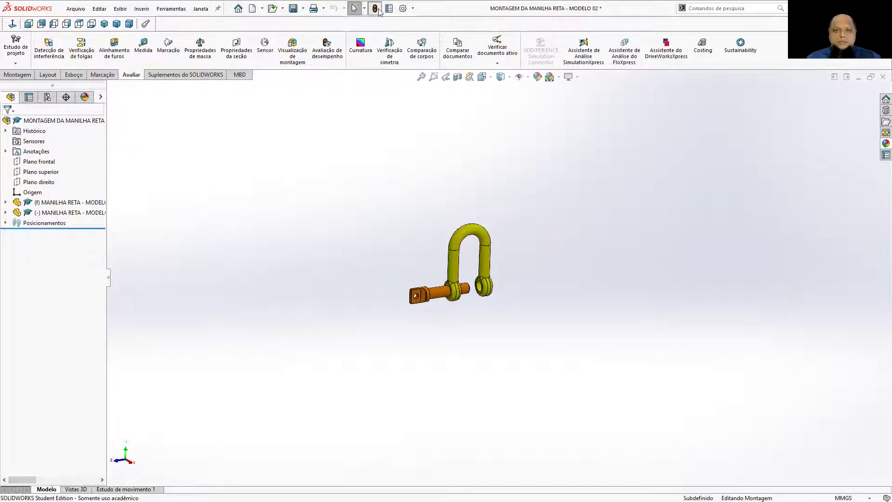
scroll(455, 284, down, 5)
mouse_move(439, 277)
middle_down()
mouse_move(346, 270)
mouse_move(440, 275)
middle_up()
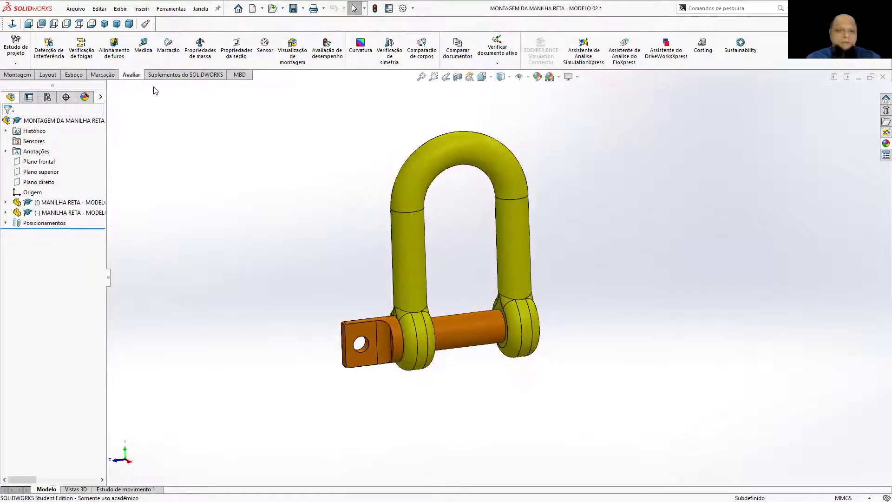
click(49, 46)
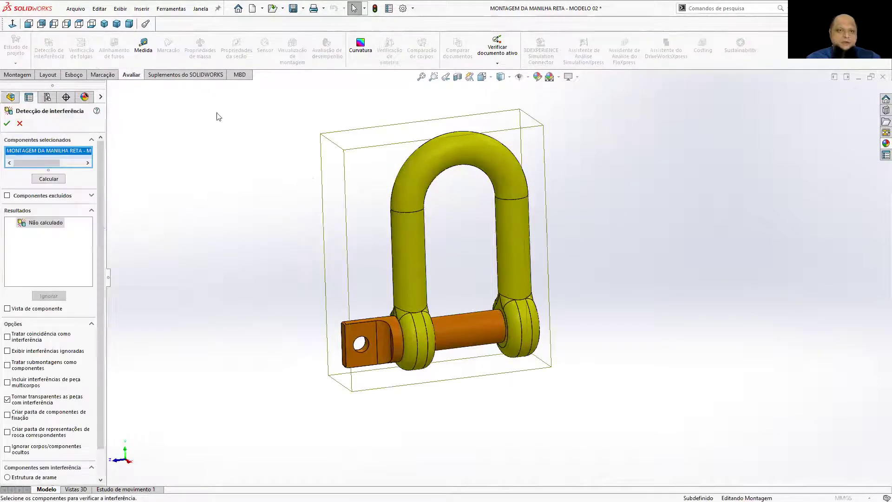
click(48, 179)
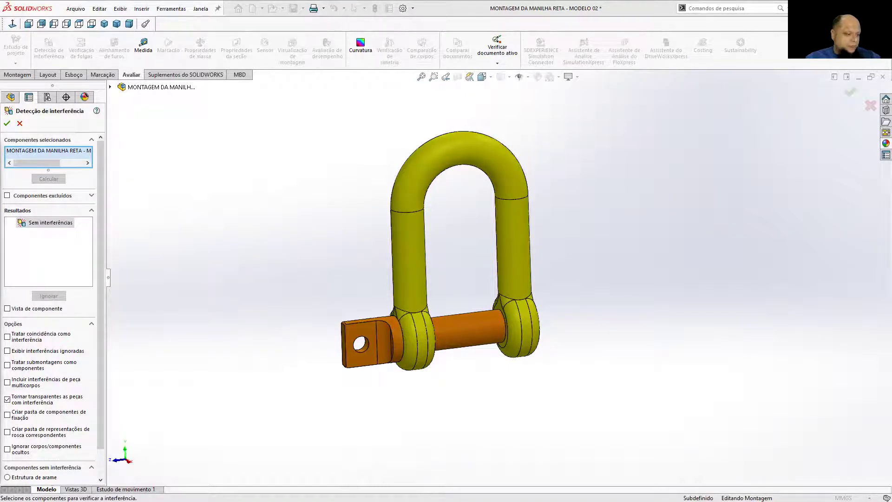
- Switch to Adobe Acrobat Reader and look through the activity brief PROJETO AUTOMATIZADO - MANILHA - 21.1.pdf
key(alt+Tab)
scroll(543, 270, down, 8)
scroll(543, 269, up, 8)
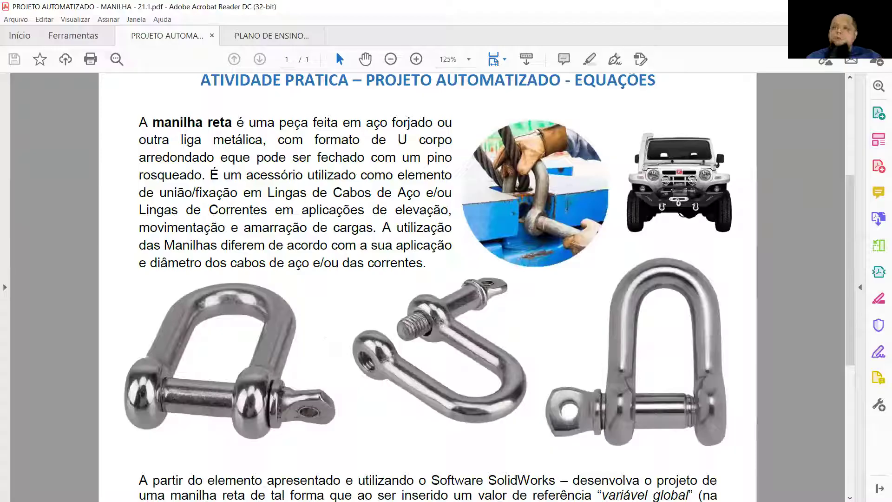
- Switch back to SOLIDWORKS, close the interference detection and open the threaded pin part from the assembly
key(alt+Tab)
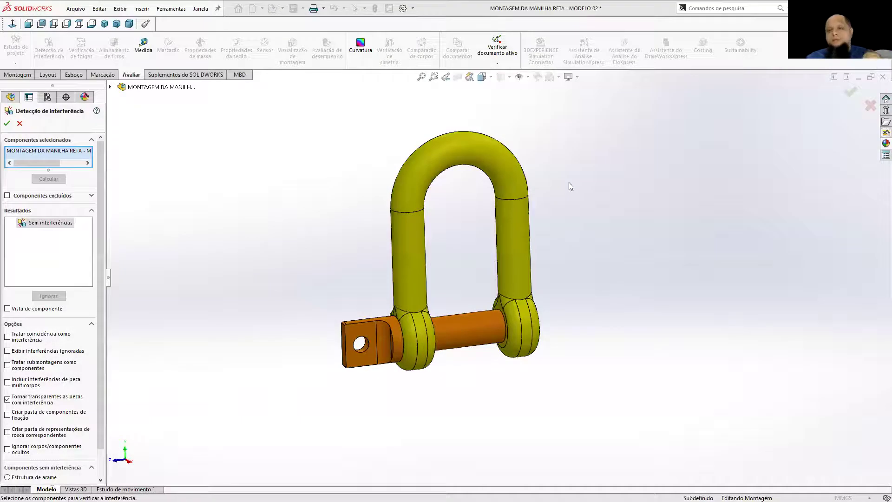
scroll(577, 186, up, 5)
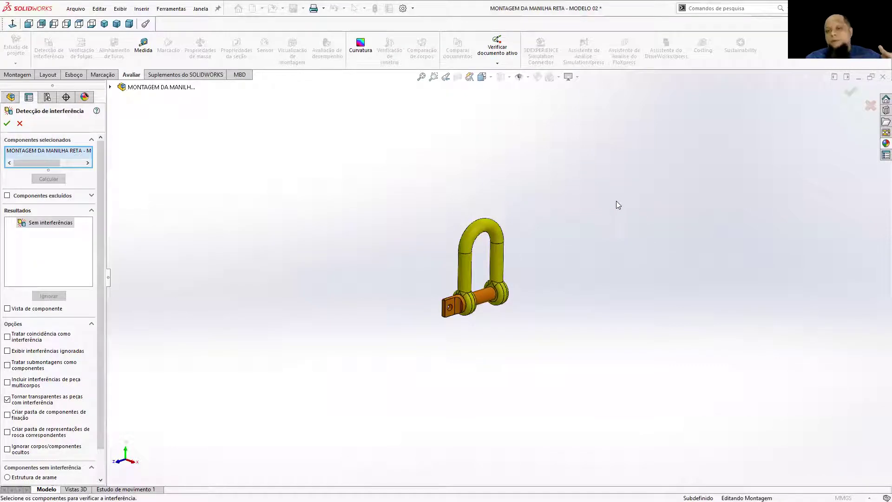
click(7, 124)
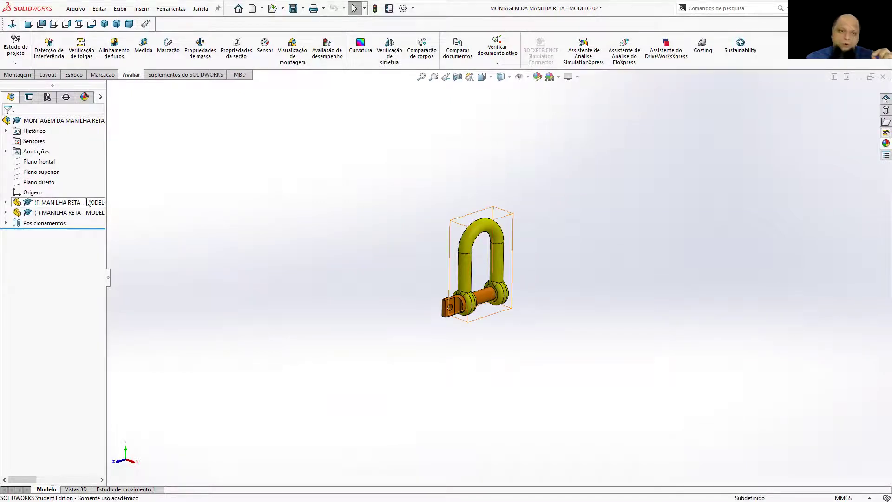
click(55, 202)
click(56, 192)
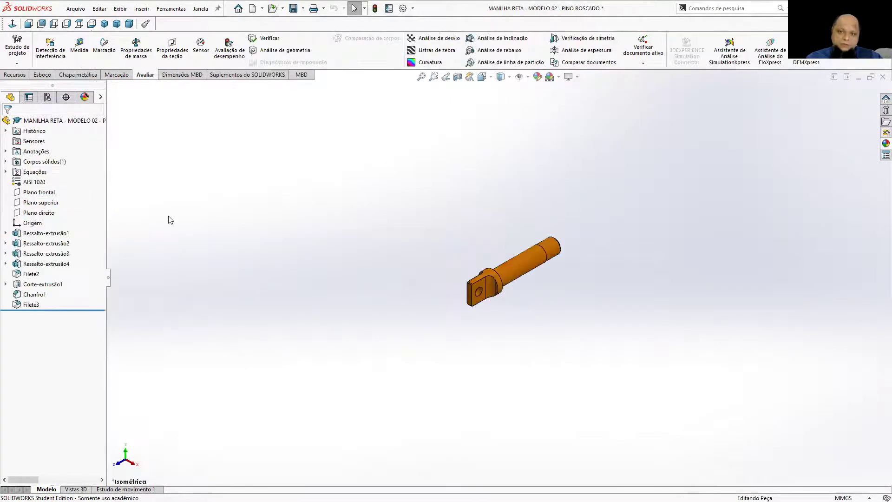
- Look through the open shackle body, threaded pin and assembly documents, checking the circular edge on the body's leg
key(ctrl+Tab)
key(ctrl+Tab)
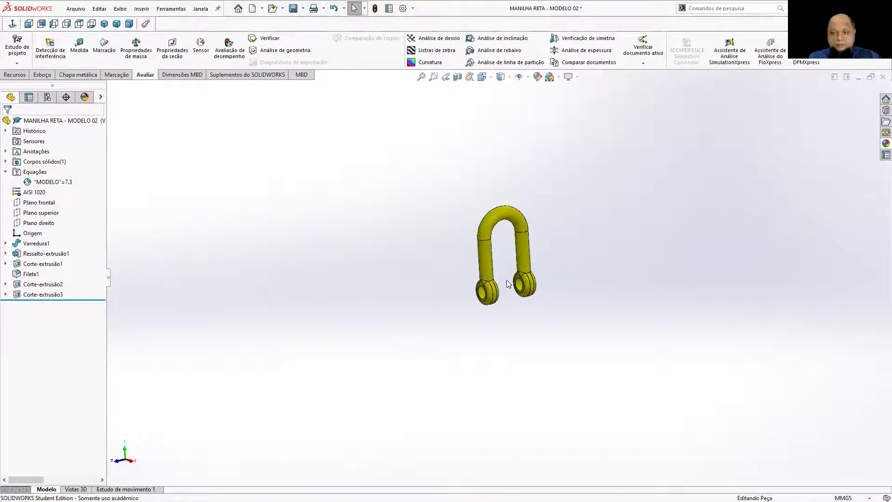
click(520, 236)
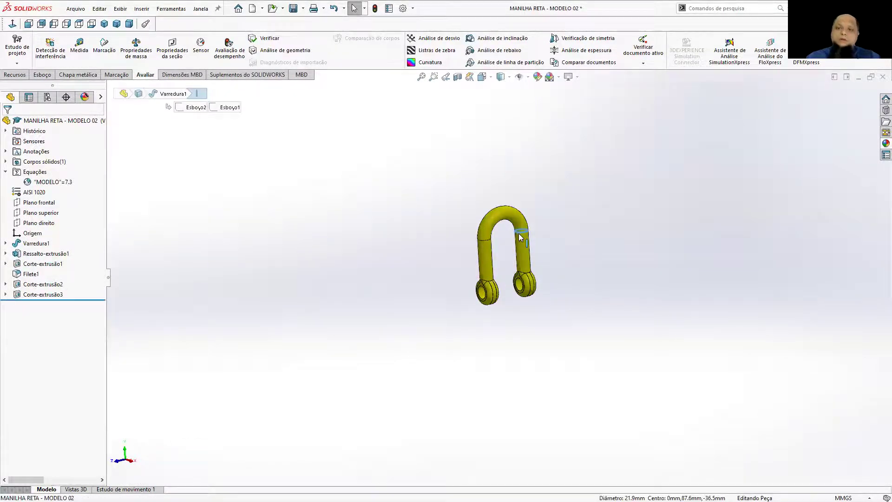
key(ctrl+Tab)
key(ctrl+Tab)
key(ctrl+Tab)
key(ctrl+Tab)
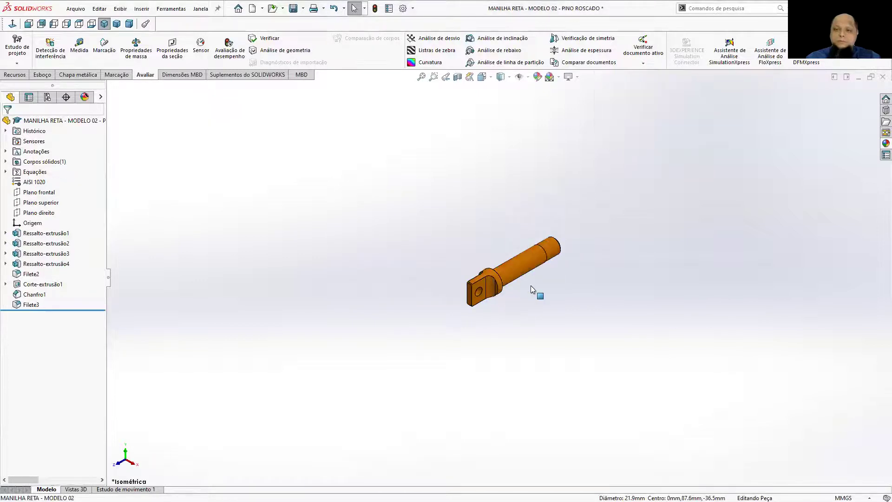
key(ctrl+Tab)
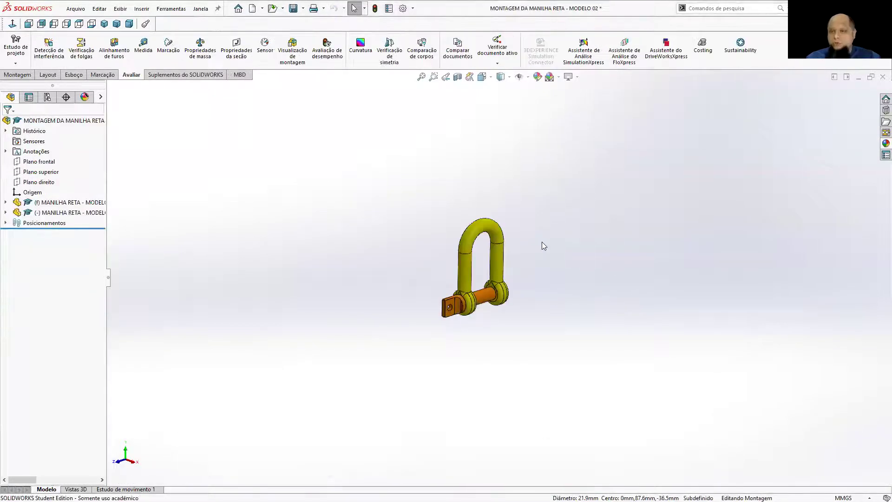
- Switch to the threaded pin part and set its global variable MODELO to 9.21 in the equations
key(ctrl+Tab)
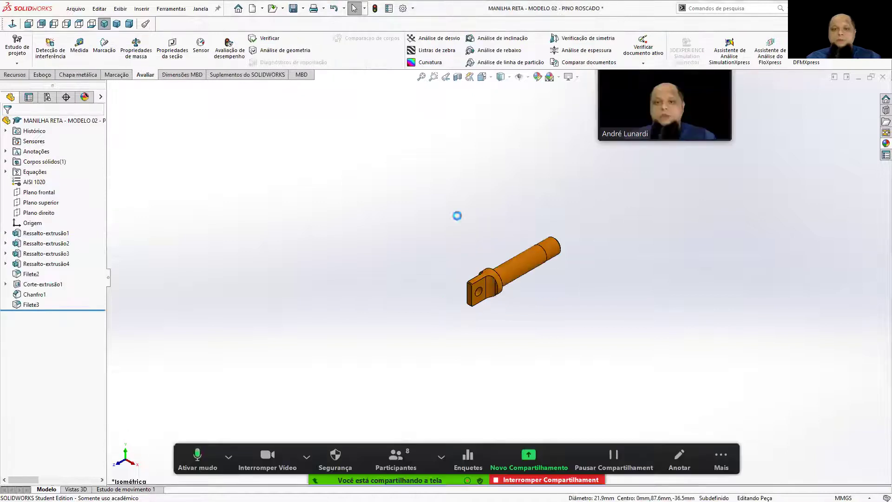
right_click(35, 172)
click(71, 182)
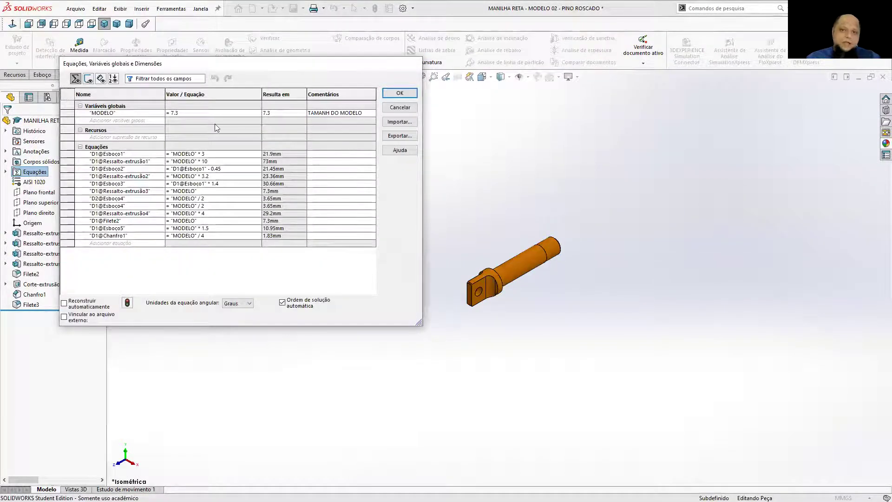
click(191, 113)
key(BackSpace)
key(BackSpace)
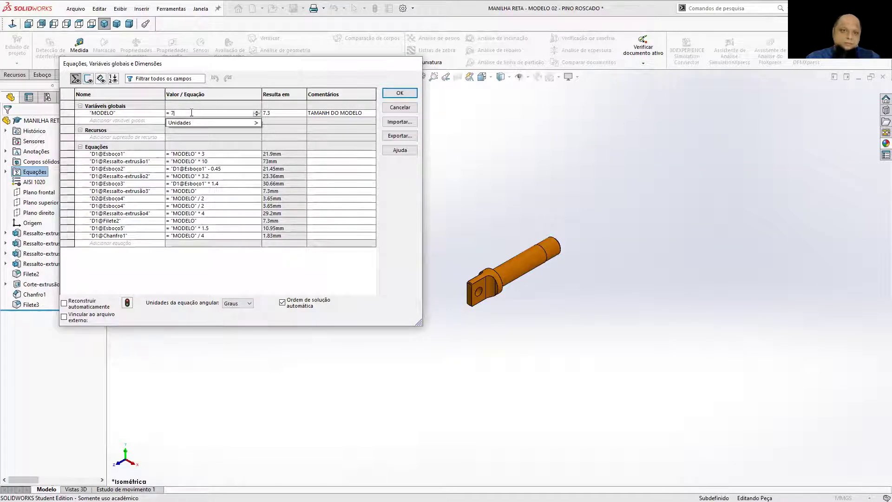
key(BackSpace)
text(9+.)
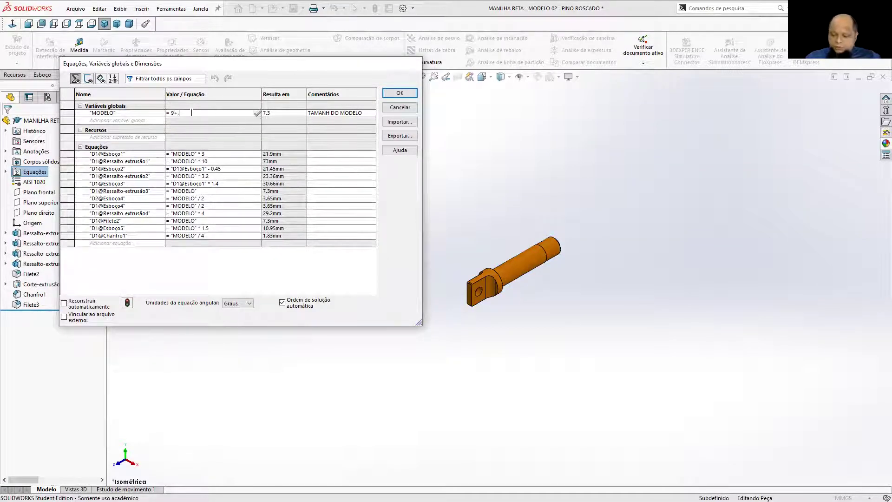
text(21)
key(BackSpace)
key(BackSpace)
key(BackSpace)
key(BackSpace)
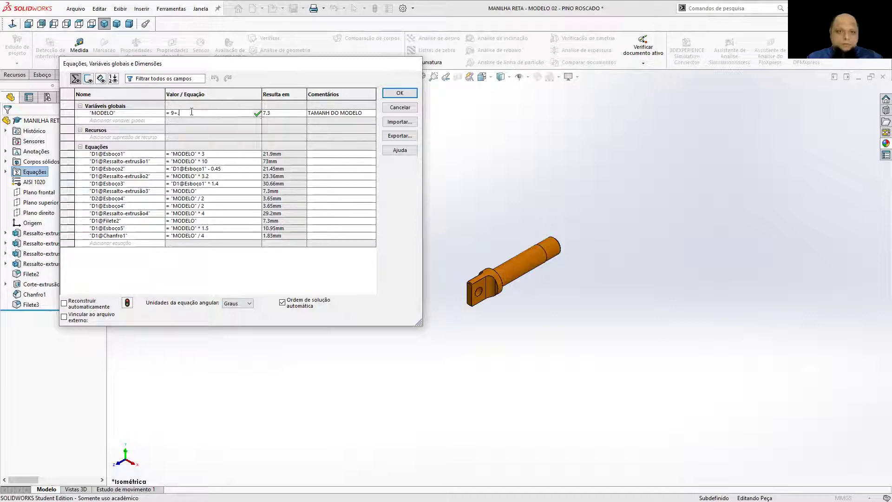
text(.21)
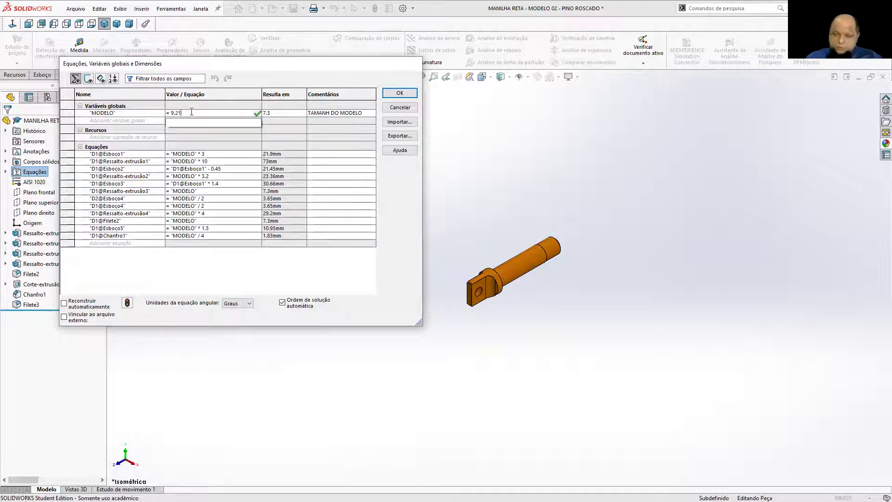
key(Tab)
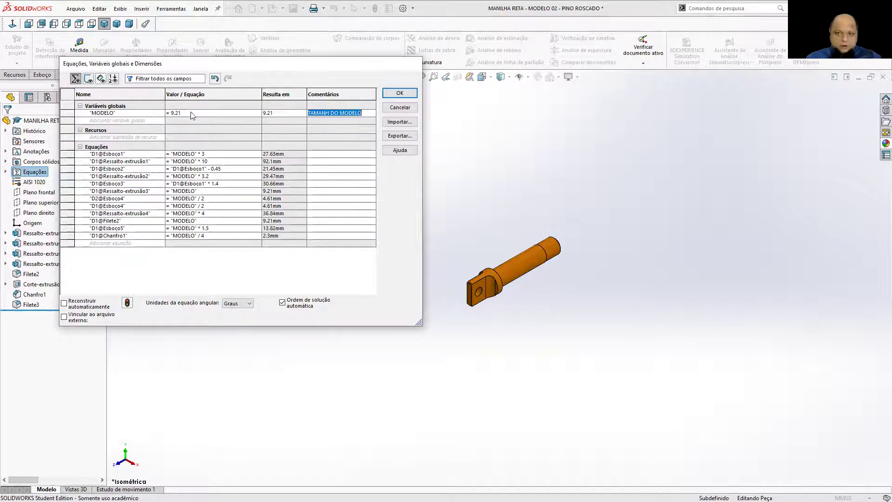
key(Return)
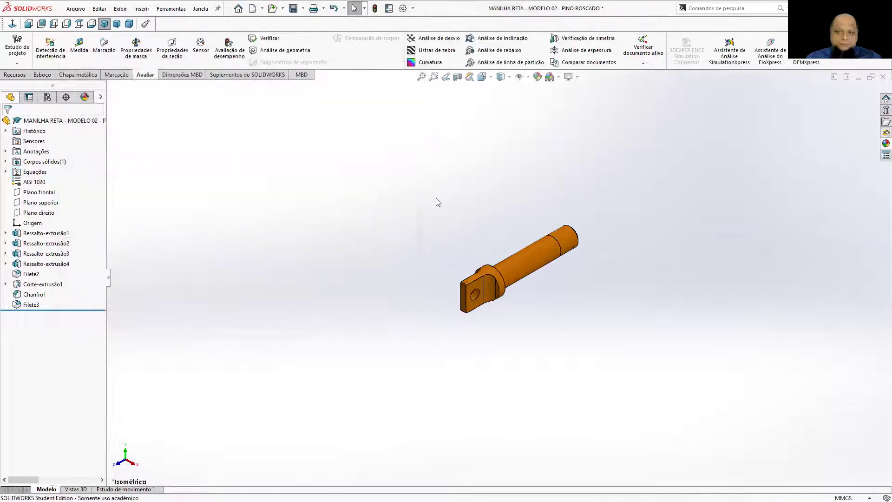
- Switch to the shackle body part and set its global variable MODELO to 9.21 in the equations
key(ctrl+Tab)
key(ctrl+Tab)
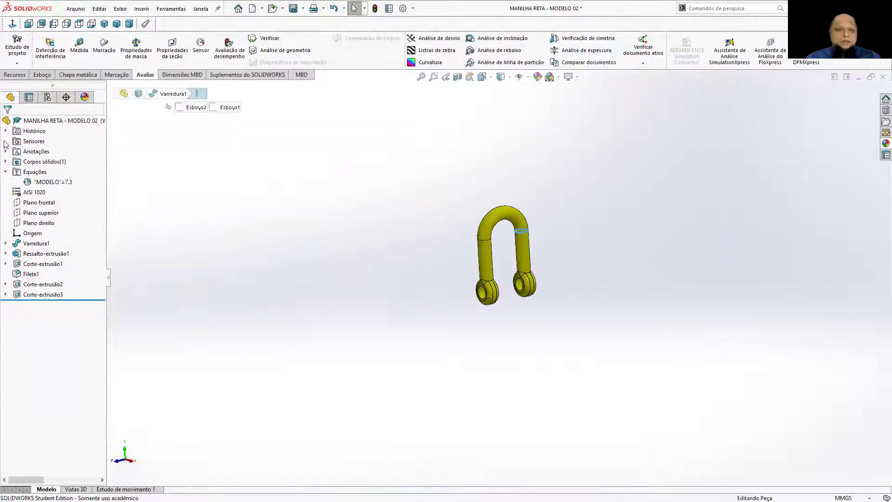
right_click(35, 172)
click(71, 181)
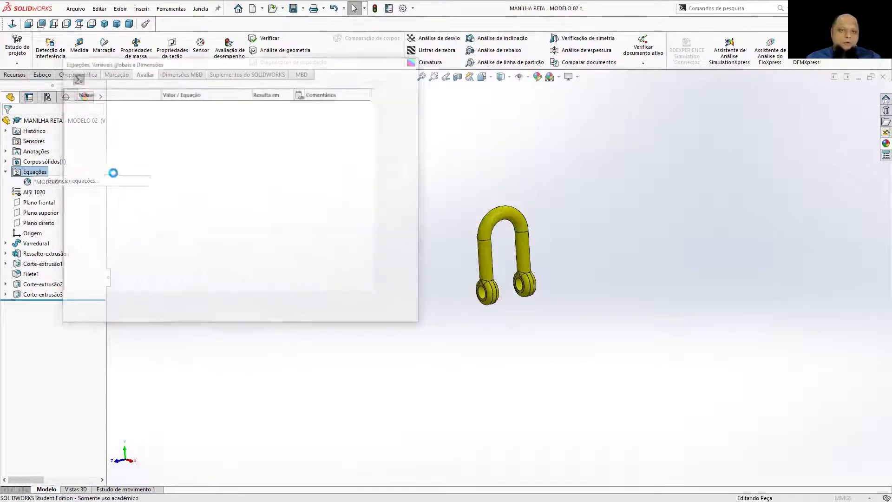
click(186, 113)
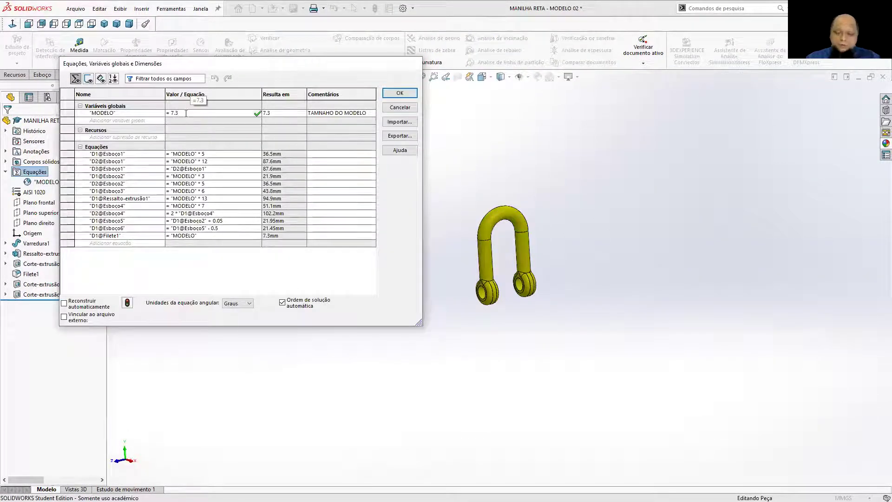
key(BackSpace)
key(BackSpace)
key(BackSpace)
text(9.21)
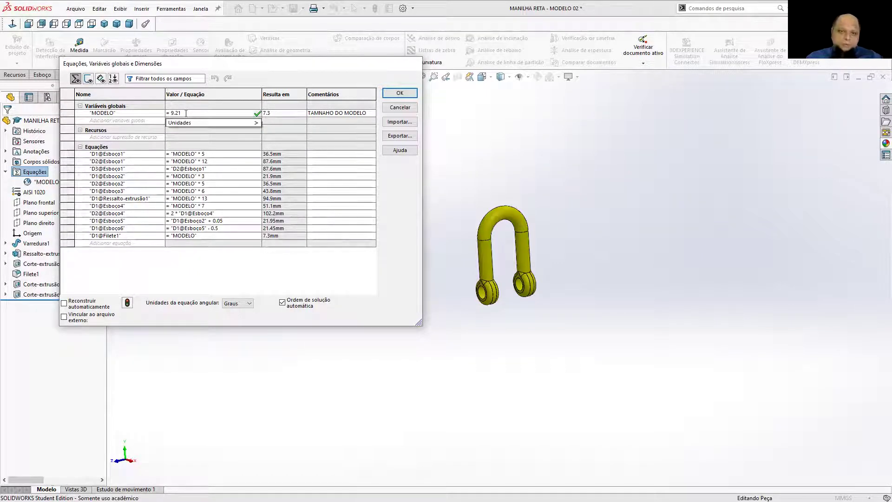
click(399, 93)
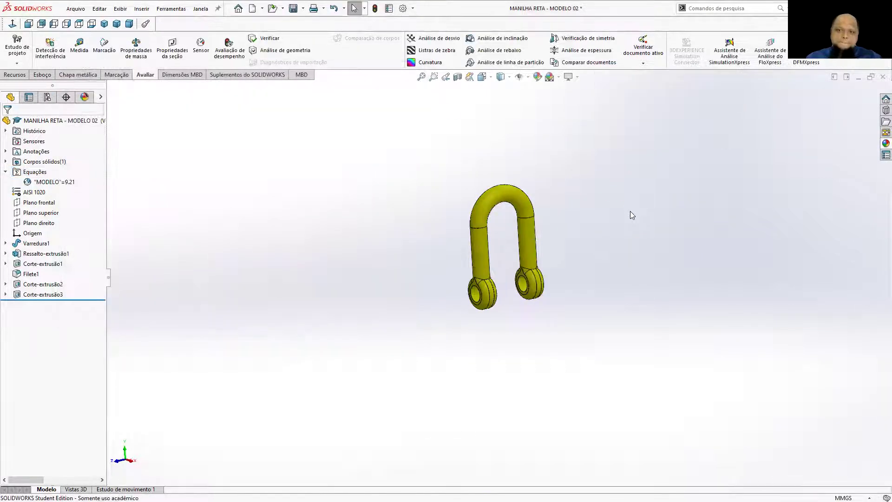
- Return to the shackle assembly and rebuild it with the newly resized body and pin
key(ctrl+Tab)
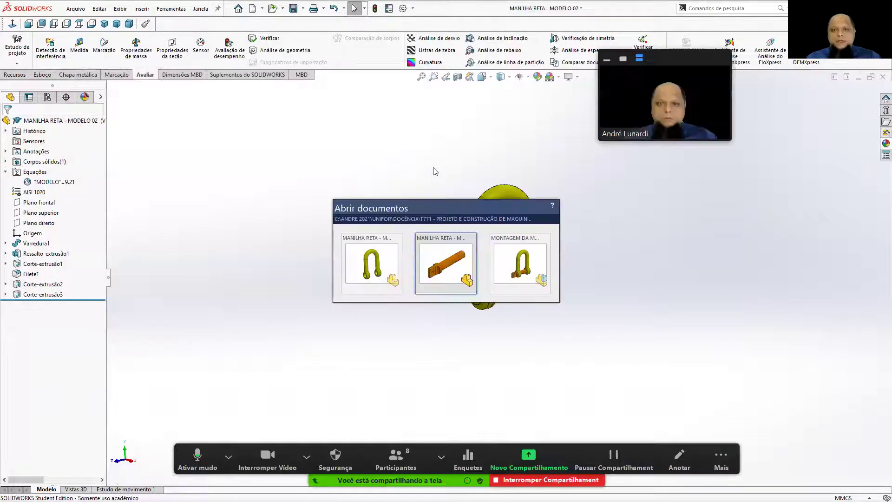
key(ctrl+Tab)
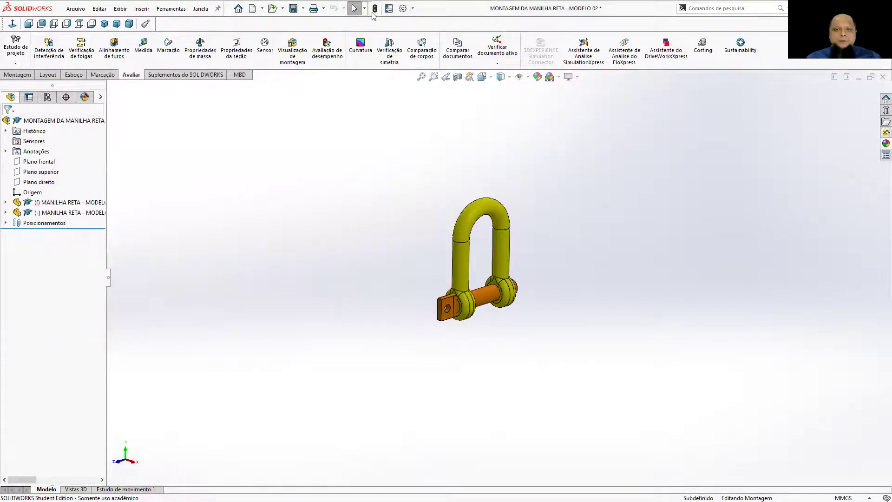
click(374, 11)
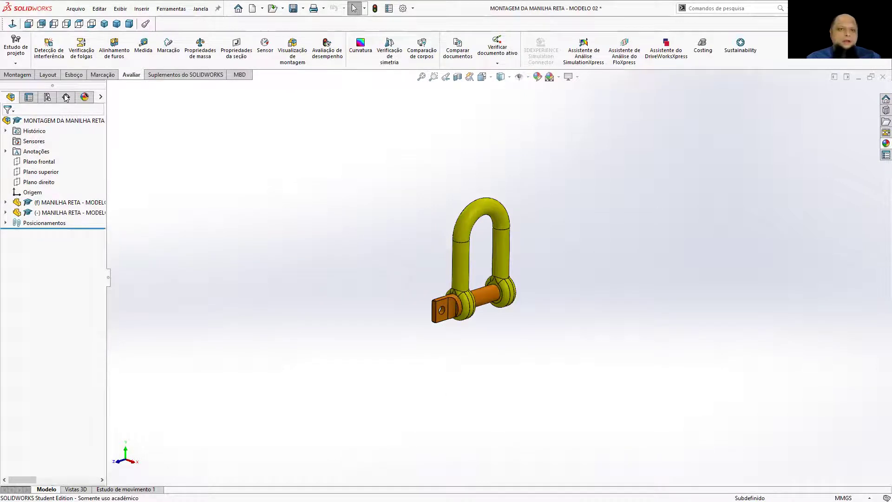
- Check the MODELO variable under the equations of both the shackle body and the threaded pin in the assembly tree
click(5, 202)
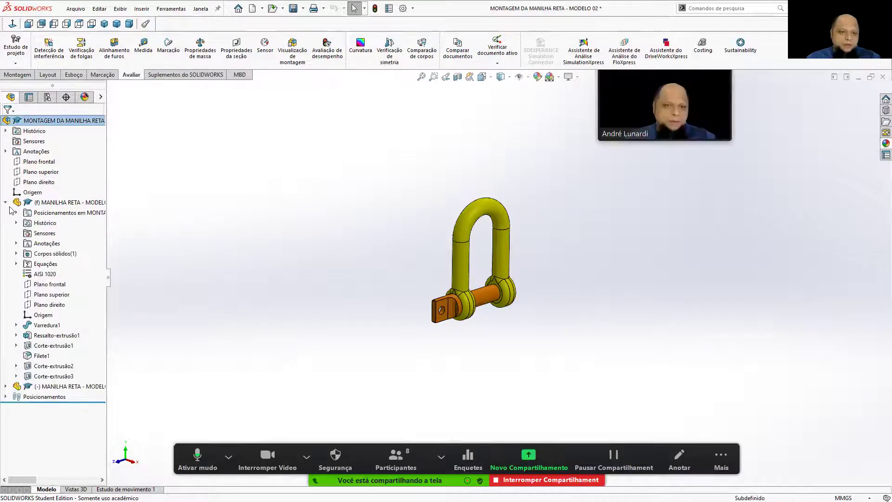
click(16, 263)
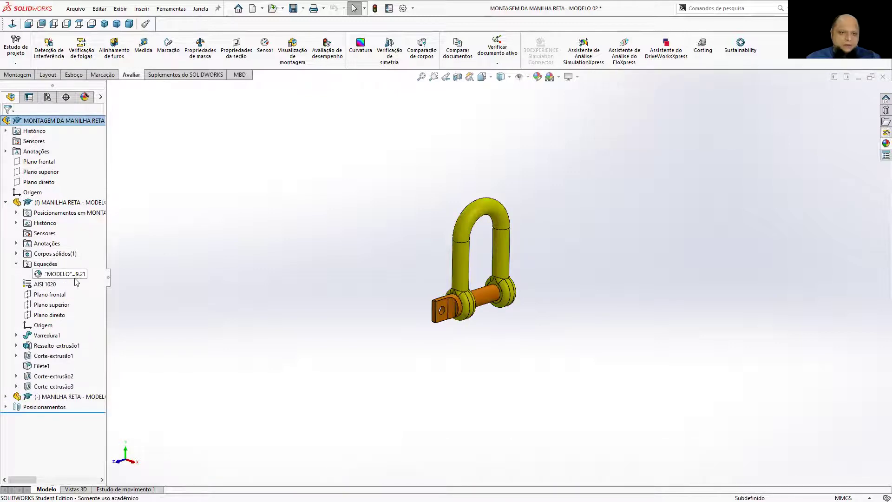
click(16, 263)
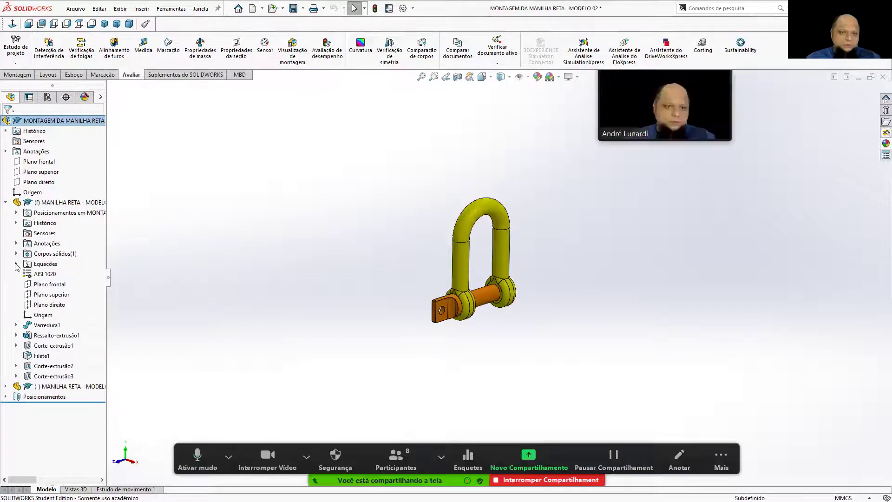
click(6, 386)
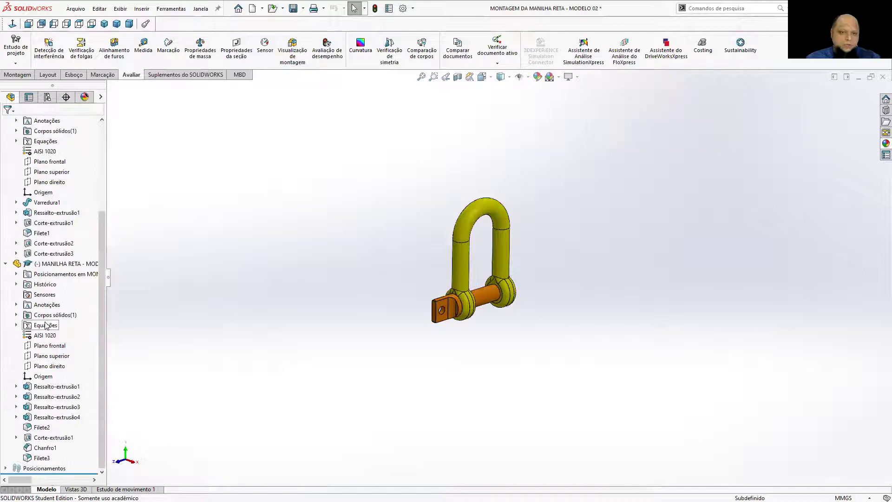
click(46, 327)
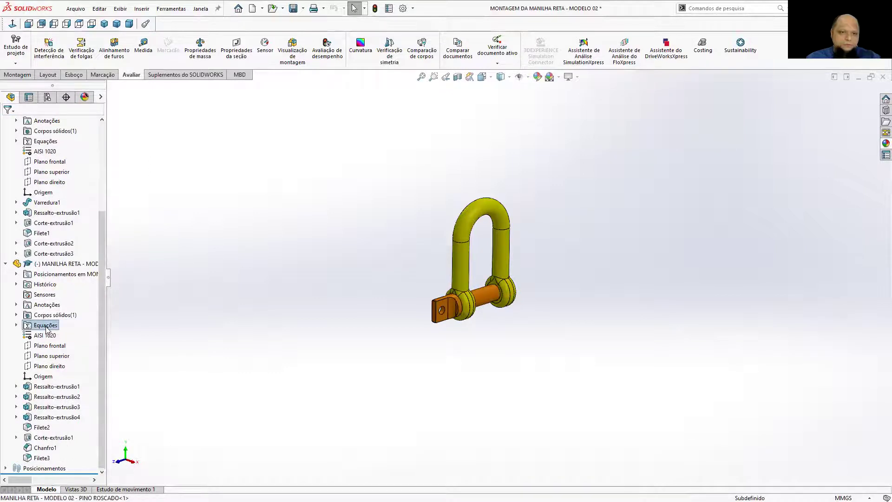
click(16, 326)
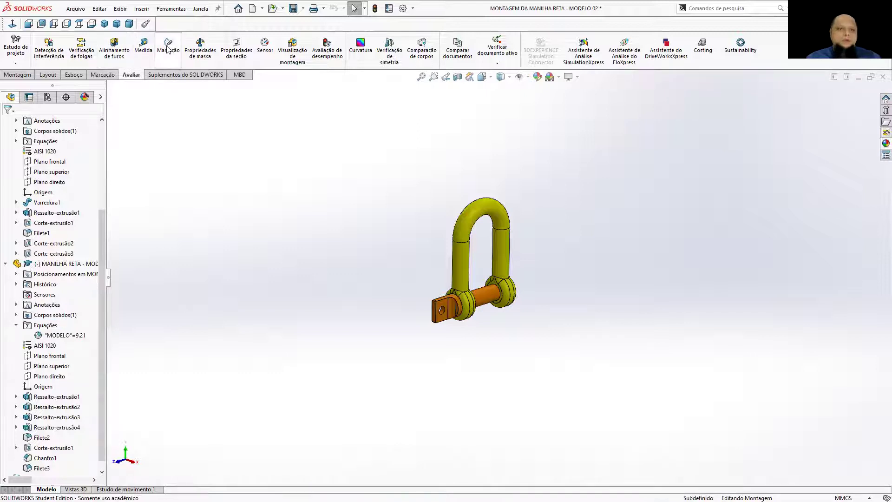
- Calculate interference detection on the whole shackle assembly and close the check
click(65, 51)
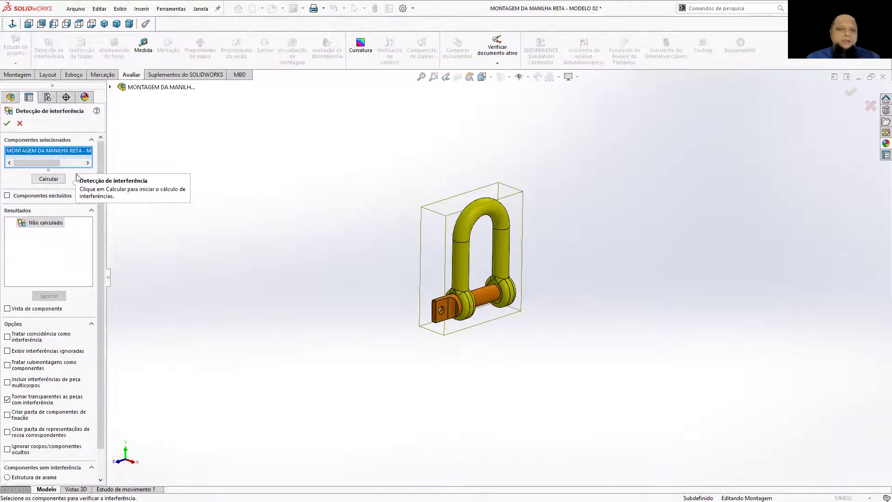
click(48, 179)
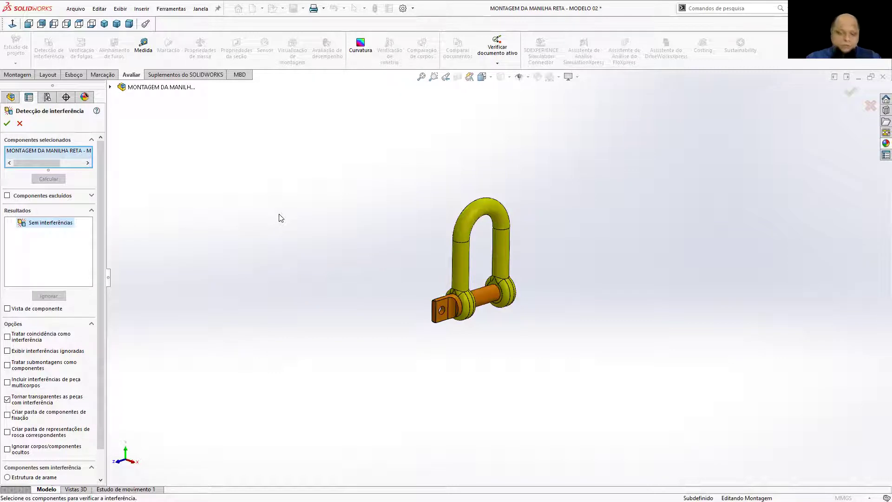
click(6, 123)
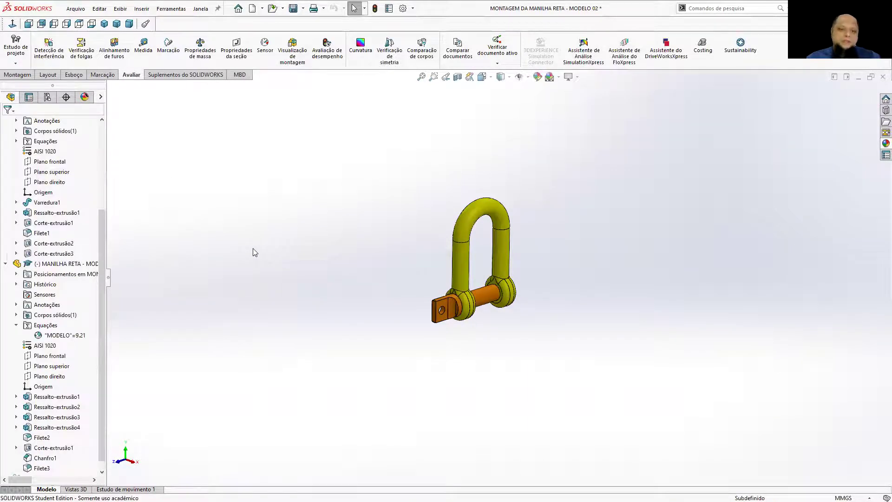
right_click(86, 335)
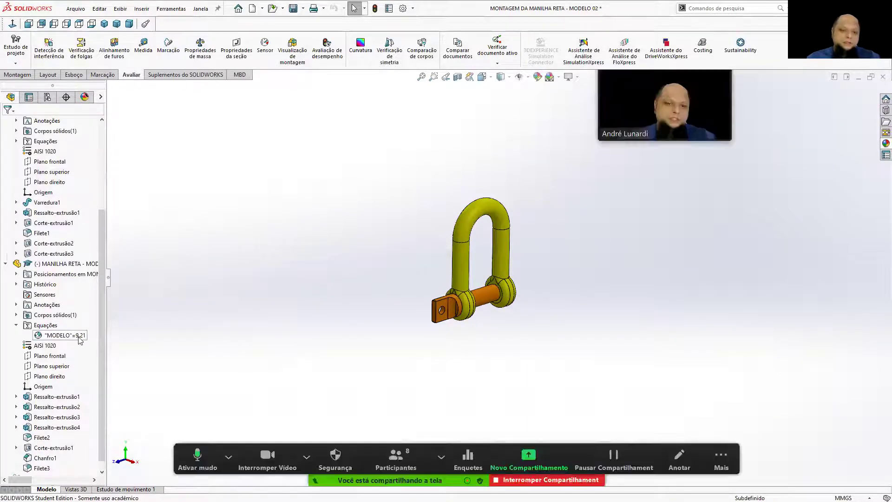
click(164, 320)
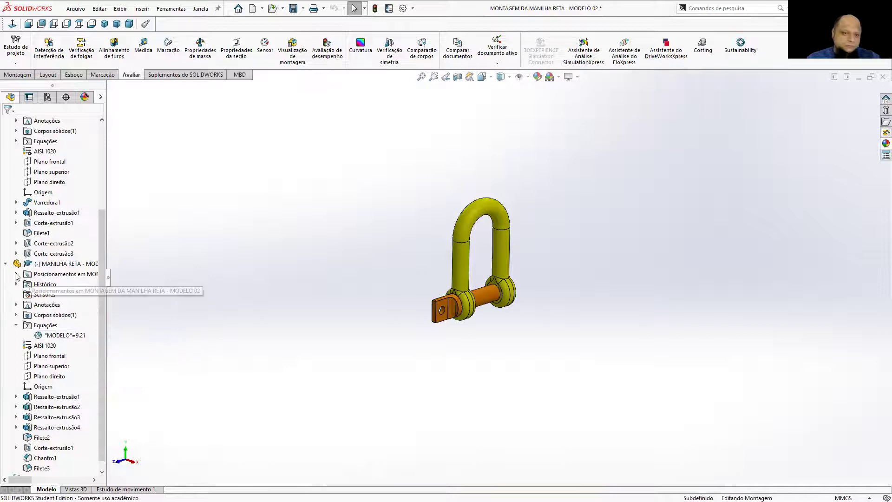
- Collapse both shackle components in the assembly tree
click(4, 264)
click(6, 202)
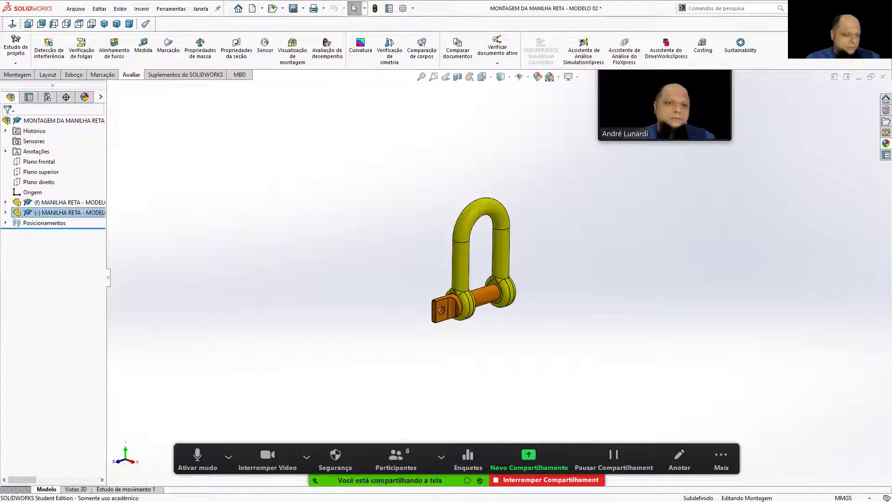
- Switch to the project brief PDF in Acrobat Reader and fit the whole page in view
key(alt+Tab)
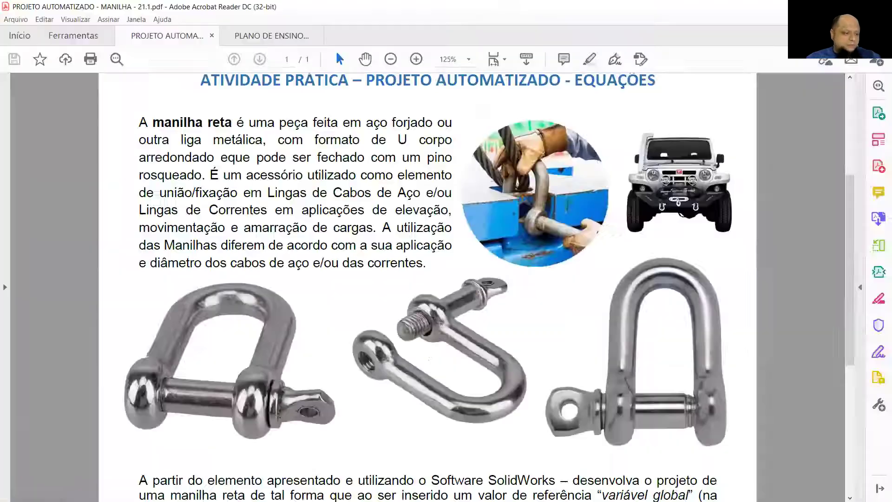
click(506, 60)
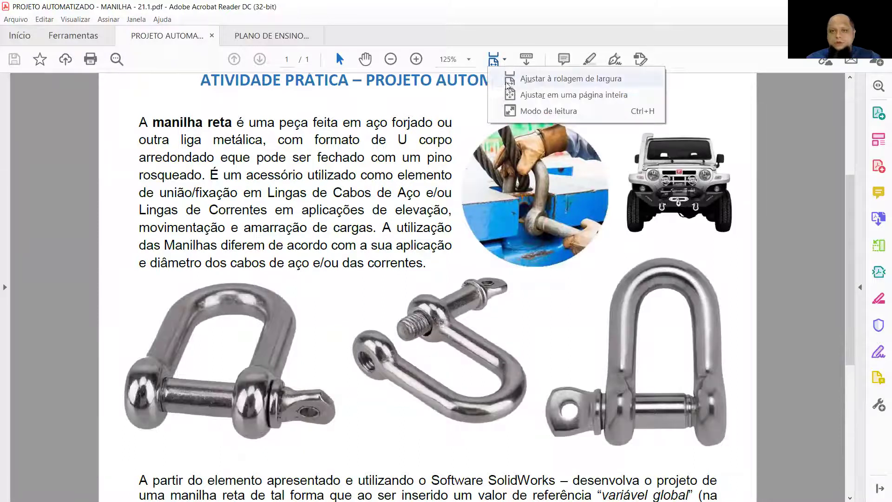
click(510, 95)
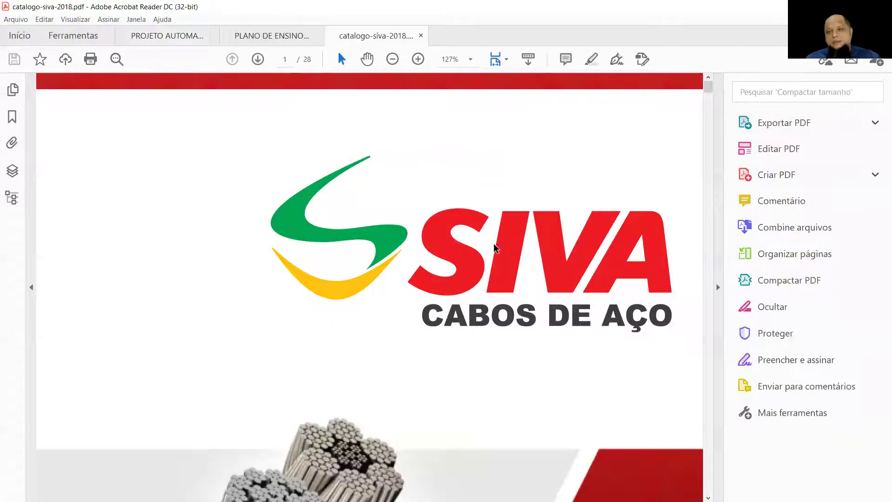
- Fit catalogo-siva-2018.pdf to whole pages and look through it up to the shackle tables on page 22
click(506, 59)
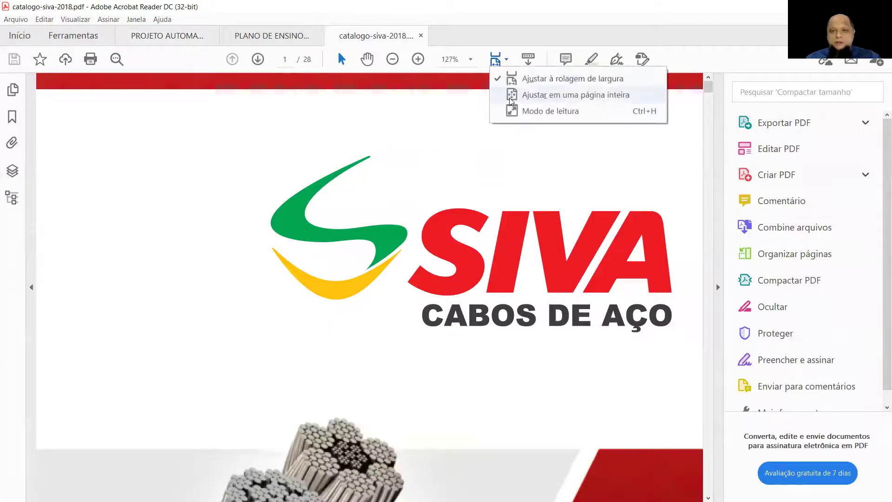
click(535, 94)
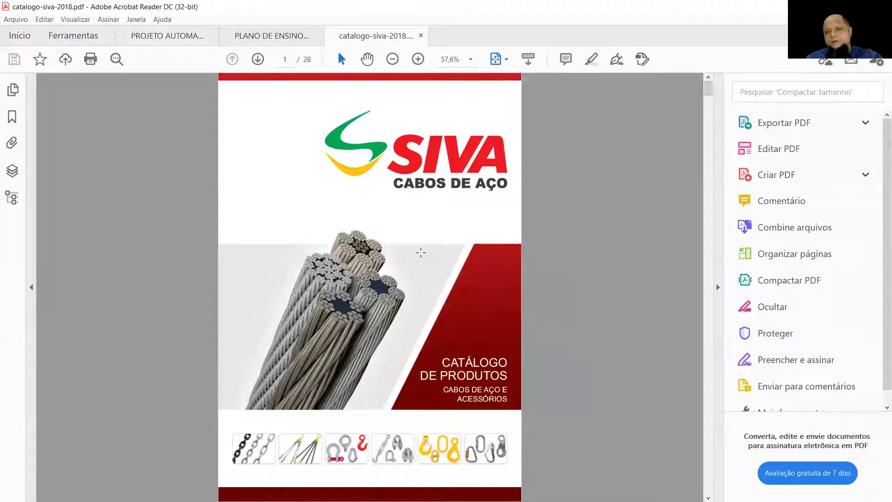
scroll(427, 244, down, 20)
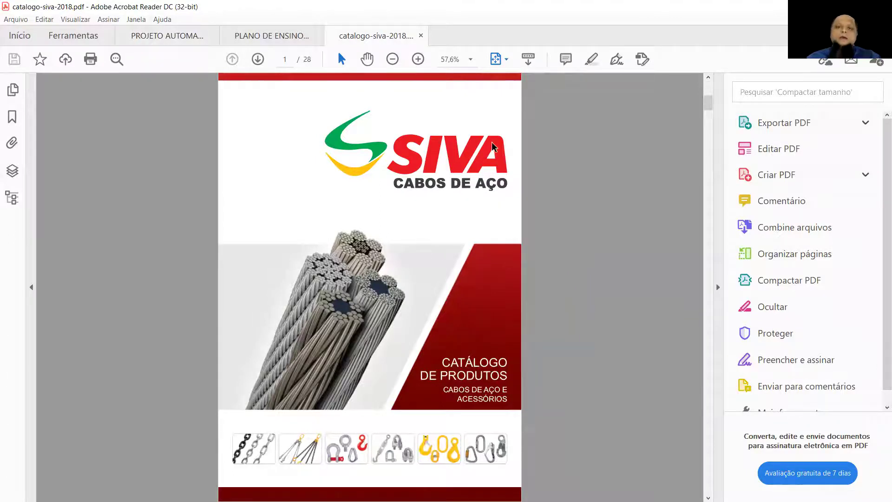
scroll(467, 206, down, 15)
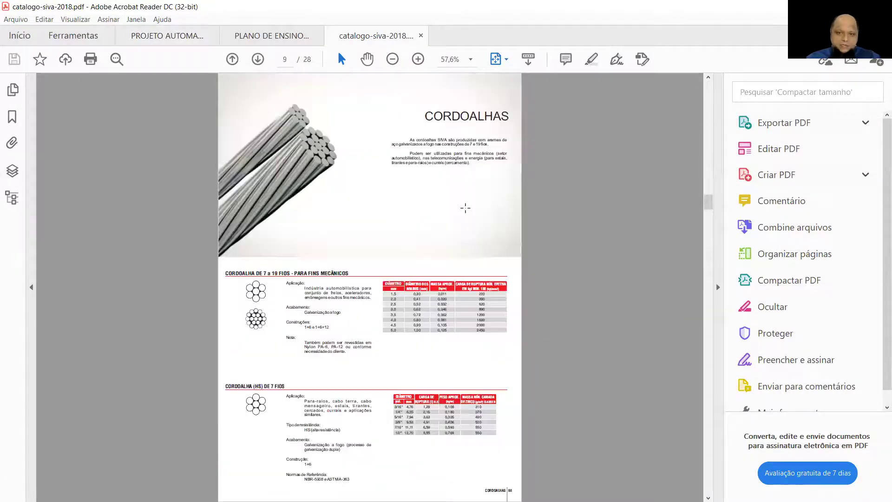
scroll(348, 281, down, 20)
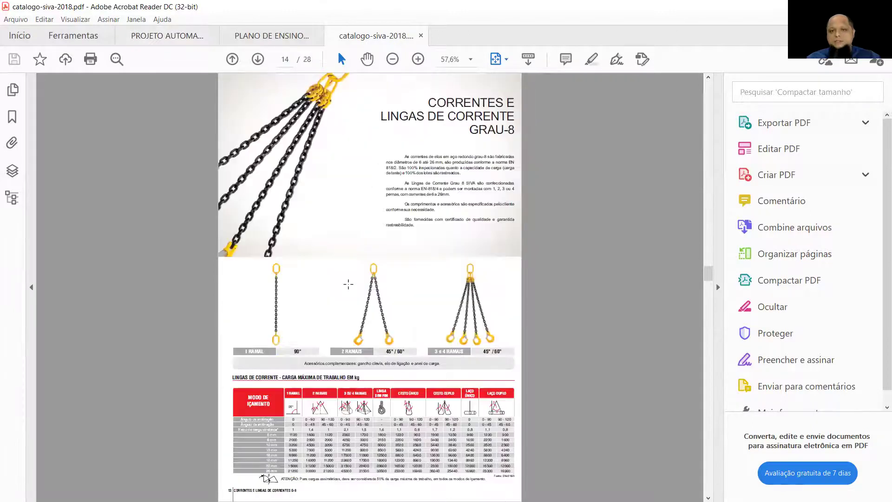
scroll(350, 281, up, 10)
scroll(349, 281, down, 15)
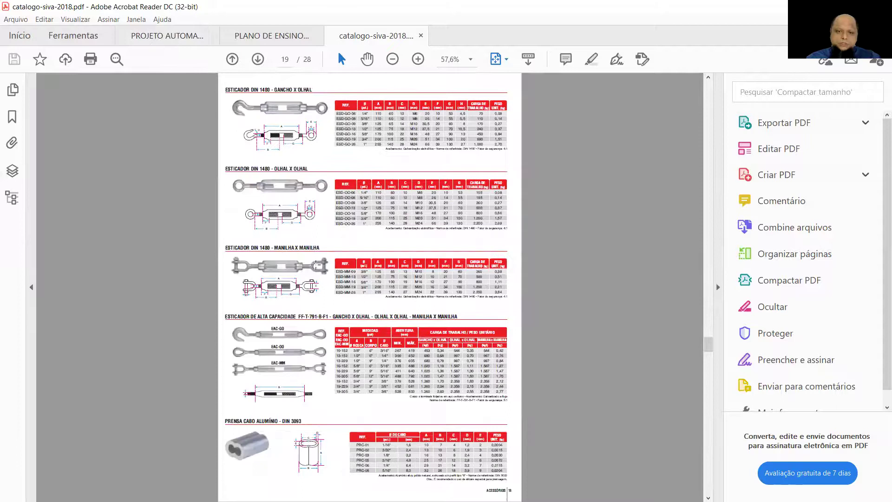
scroll(319, 251, down, 13)
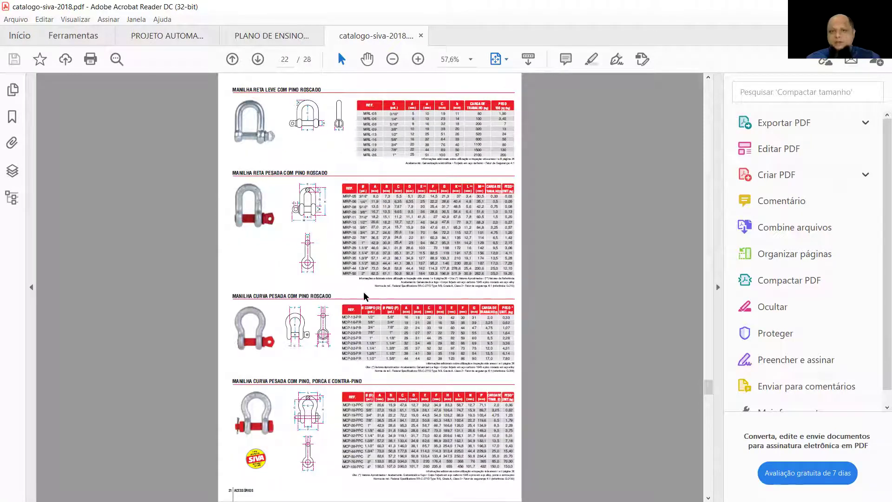
- Look over the catalogue's other accessory pages around the shackle tables, such as carabiners, load rings and eye bolts
scroll(283, 287, down, 3)
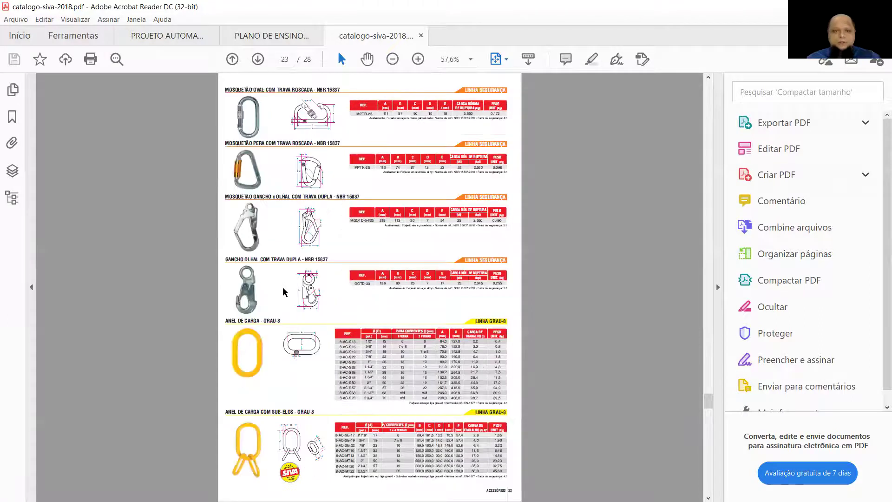
scroll(293, 279, down, 6)
scroll(293, 279, up, 6)
scroll(291, 274, down, 4)
scroll(291, 275, up, 6)
scroll(291, 275, up, 2)
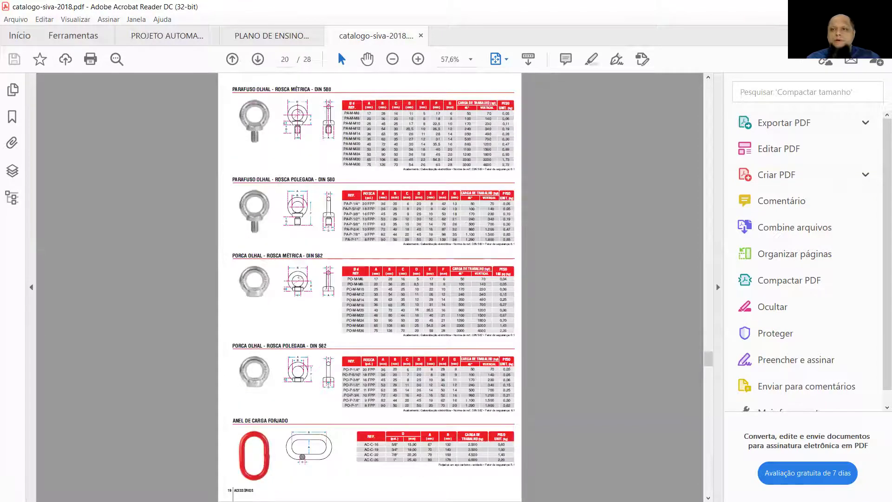
- Close only the catalogue PDF and return to the project brief document
click(880, 6)
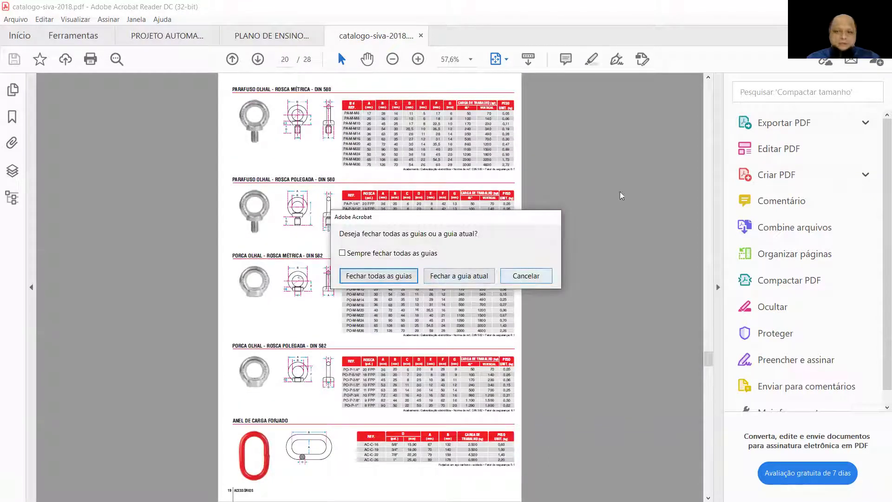
click(443, 277)
click(167, 36)
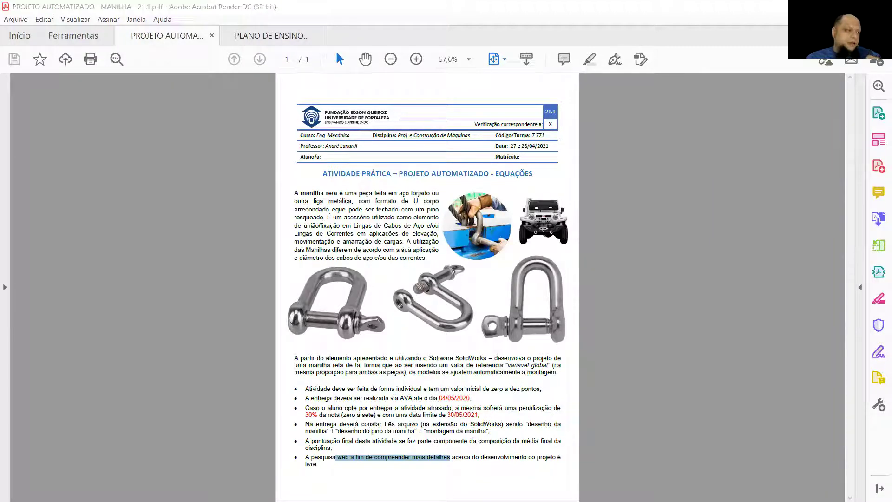
- Examine the MRA-PR and MRA-PPC shackle dimension tables in 6.JPG in Photos, and return to the project brief
key(alt+Tab)
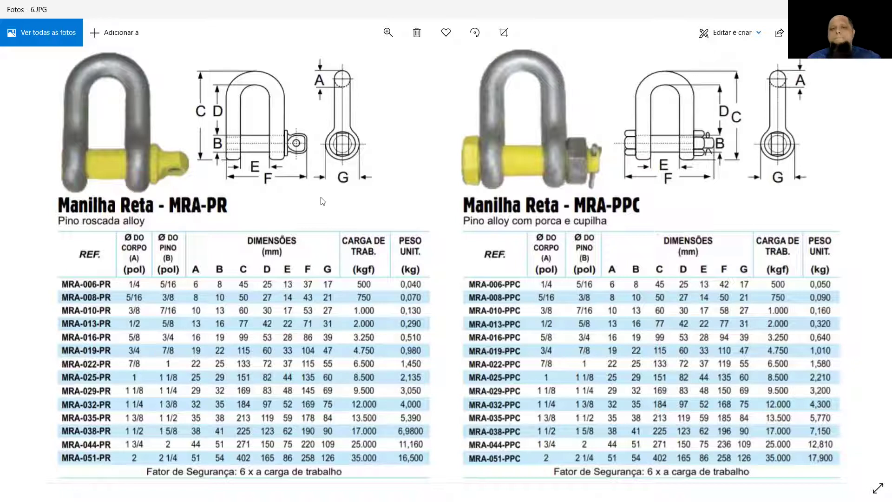
key(alt+Tab)
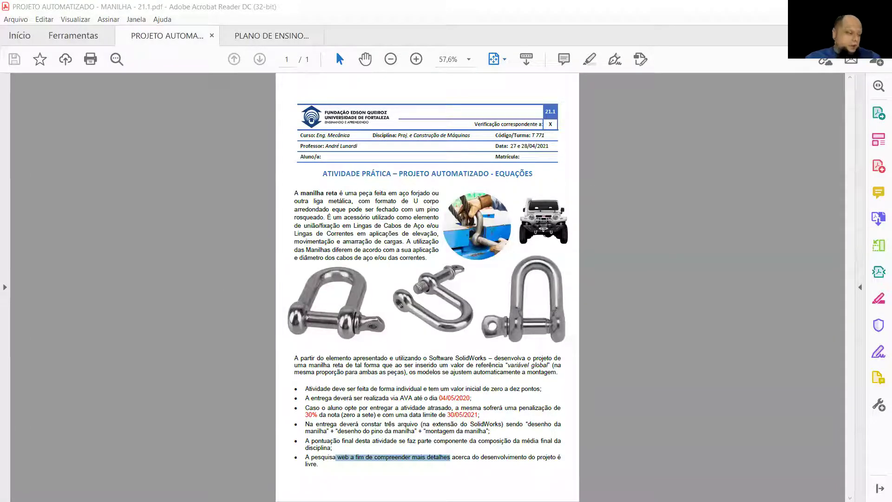
- Switch to the assignment page in the browser and examine the due date and time in its grading summary
key(alt+Tab)
scroll(472, 272, down, 5)
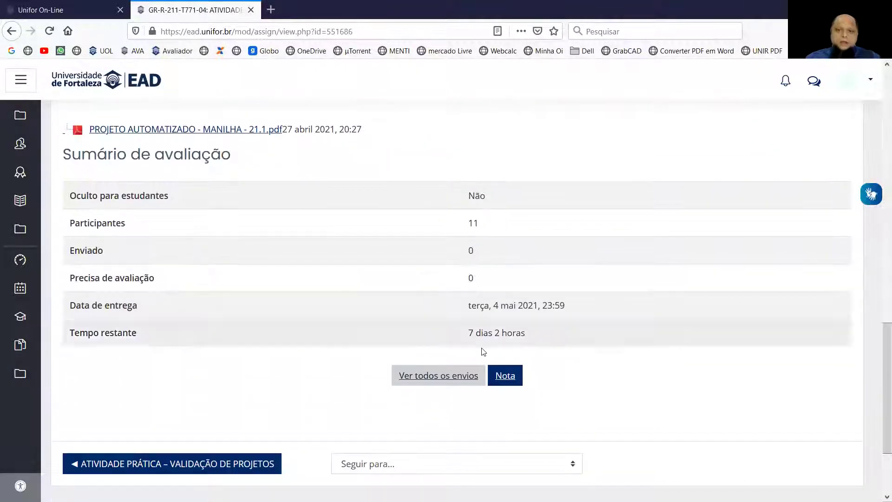
drag(469, 332, 577, 303)
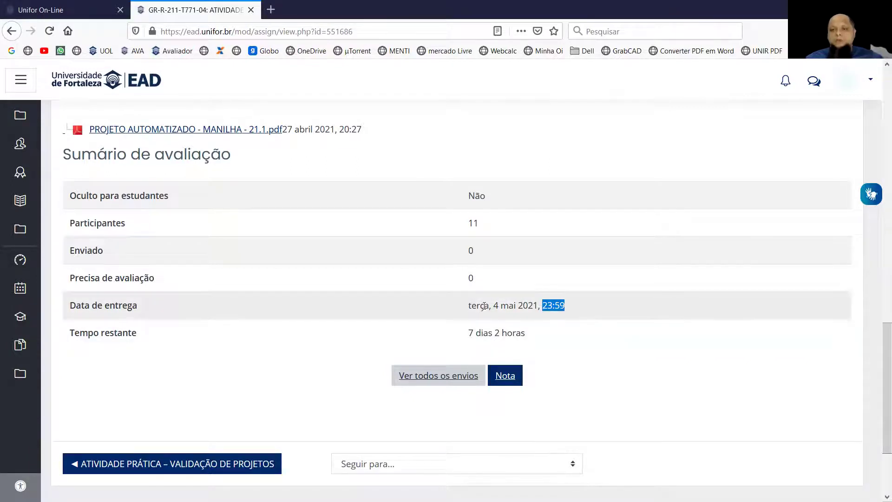
- Review the assignment's list of requirements, its individual-work rule and the shackle reference images on the page
scroll(484, 305, up, 4)
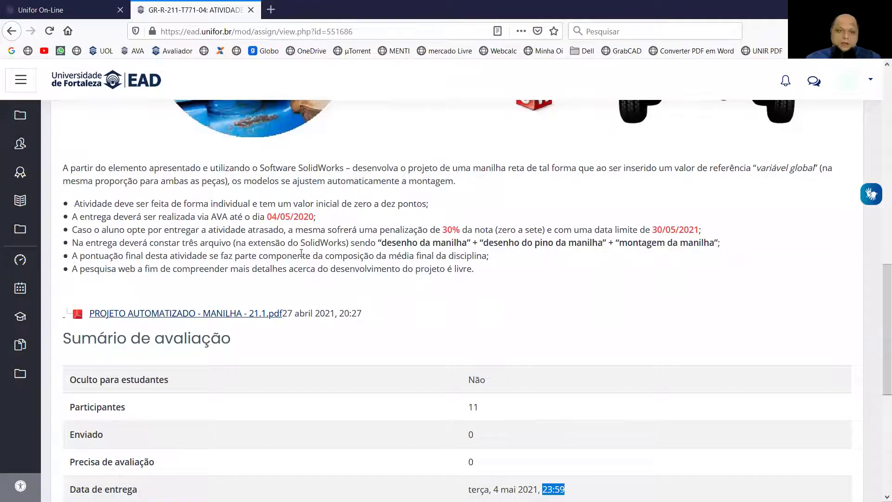
drag(113, 204, 444, 208)
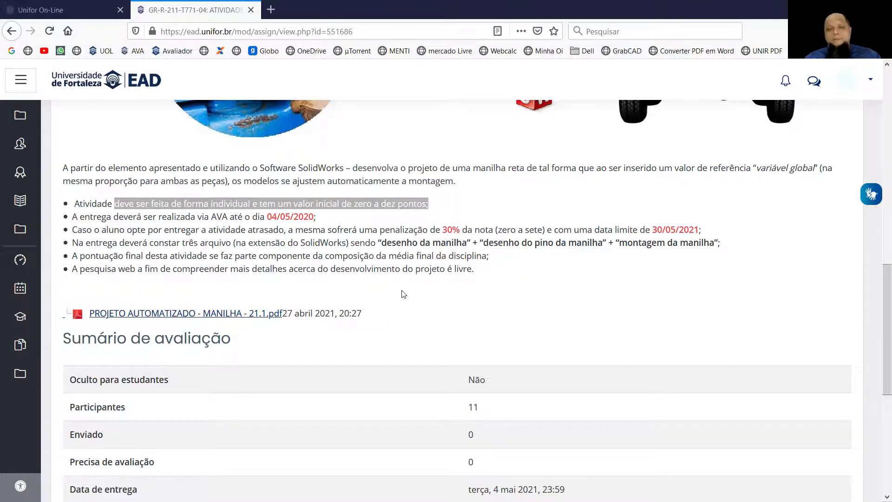
scroll(404, 293, up, 6)
scroll(436, 232, up, 4)
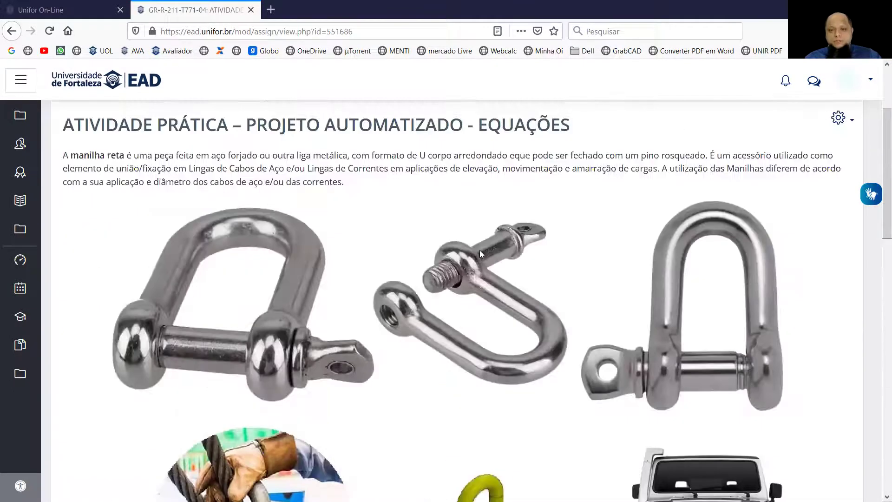
scroll(511, 255, down, 6)
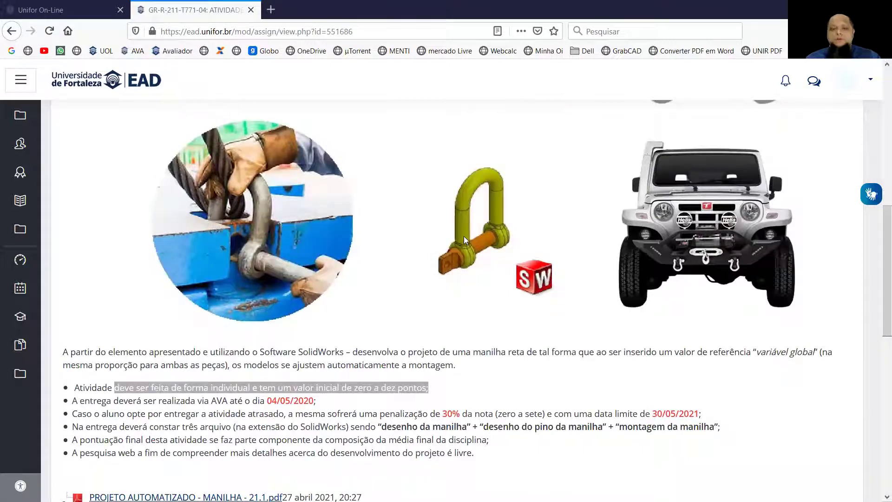
- Minimize the browser and the project brief to return to the shackle assembly in SolidWorks, and inspect it close up
click(825, 9)
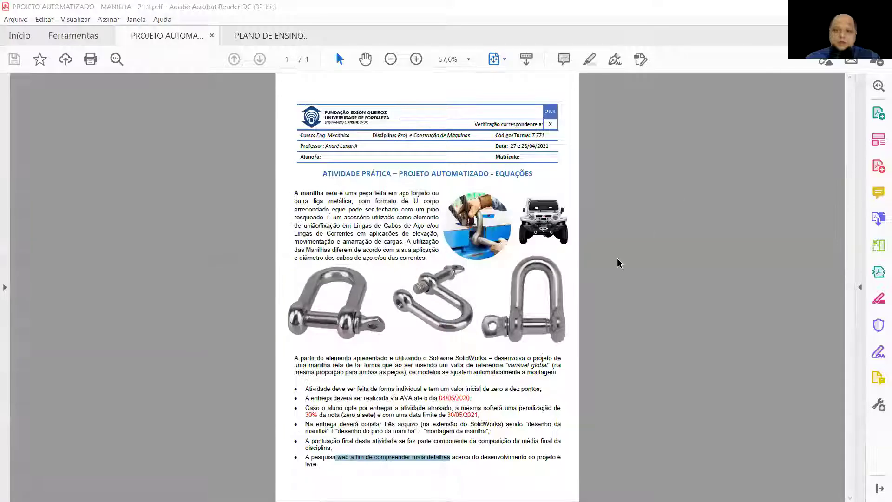
click(826, 7)
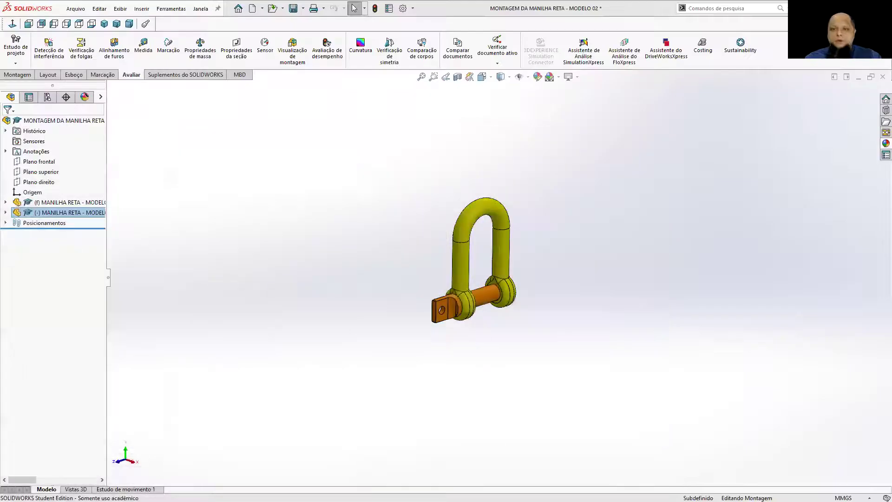
scroll(358, 267, up, 2)
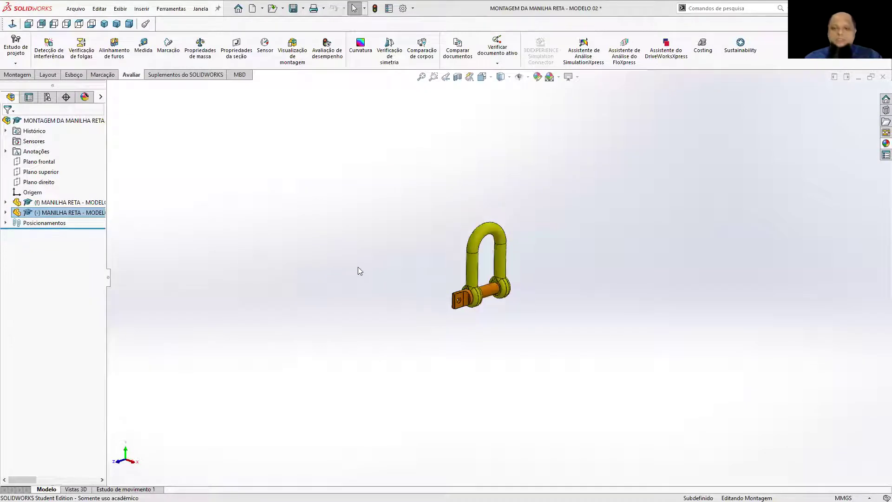
scroll(358, 267, down, 2)
scroll(593, 279, down, 3)
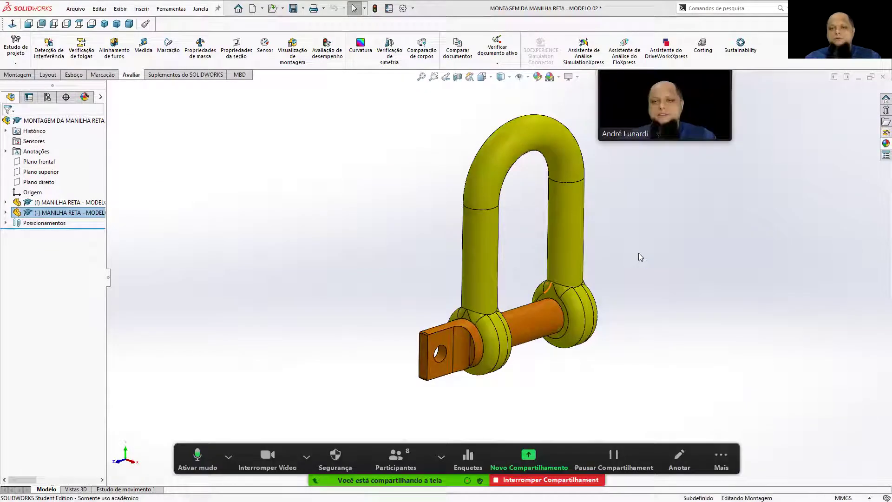